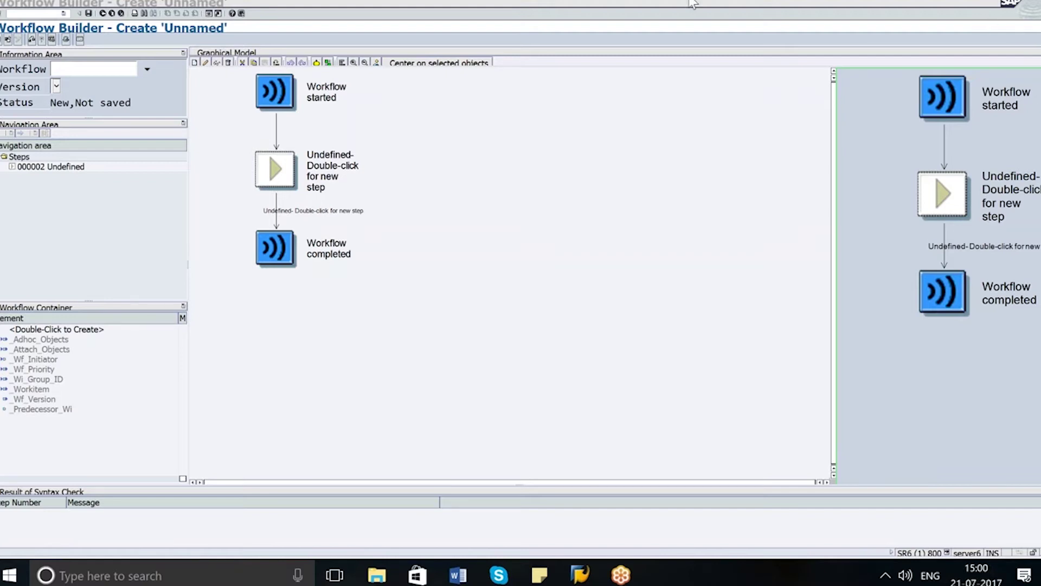
Step: Save the new workflow template as a local object with abbreviation WFSalesOrder and a name starting "Sales Order Change"
click(720, 26)
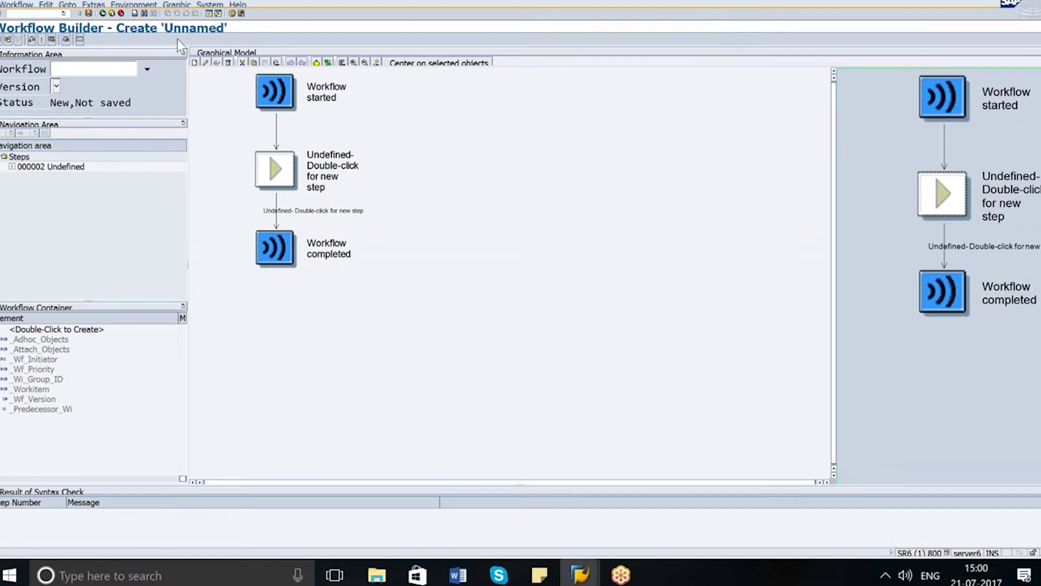
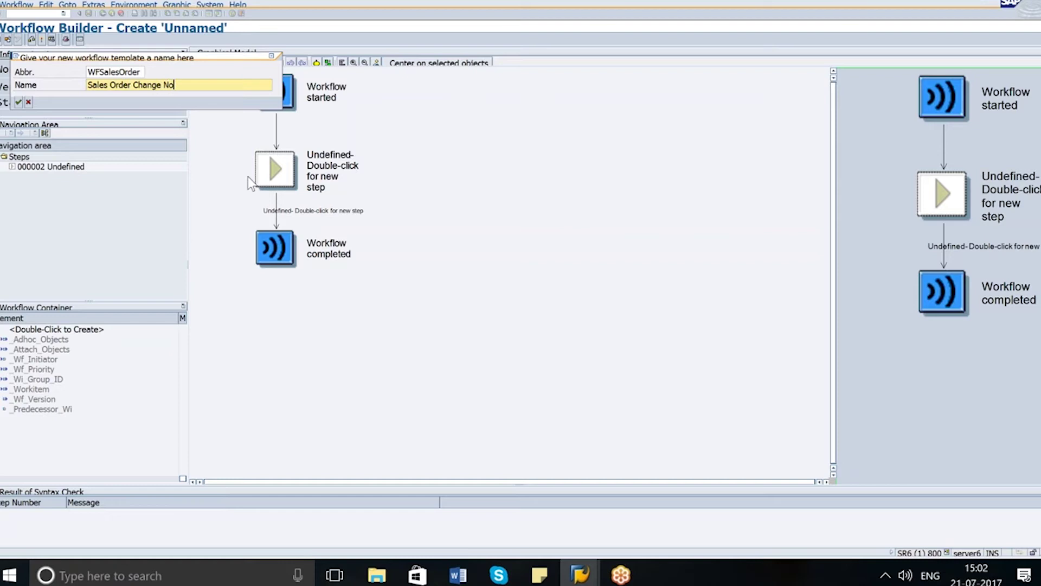
key(Return)
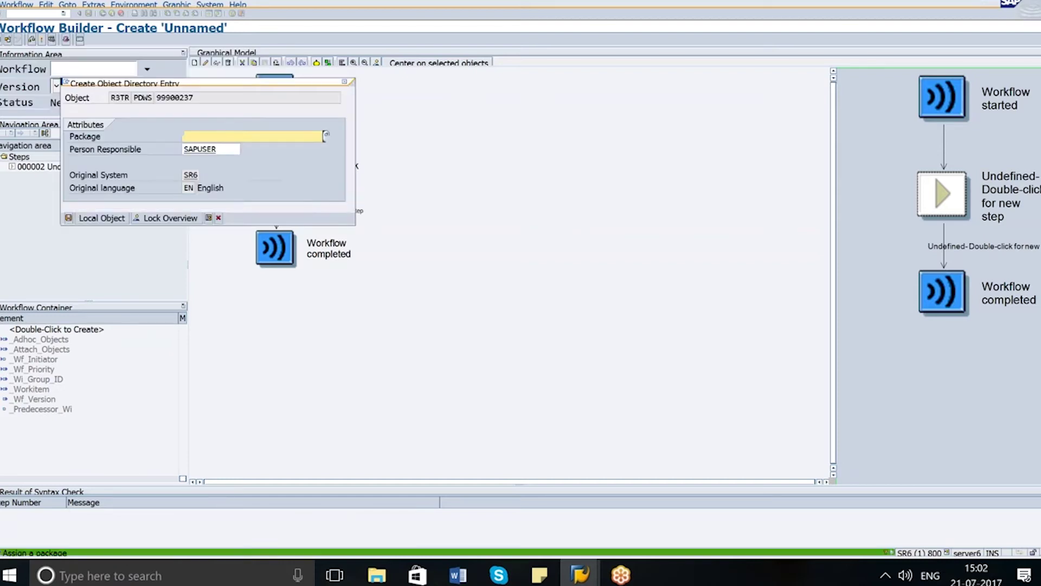
click(105, 218)
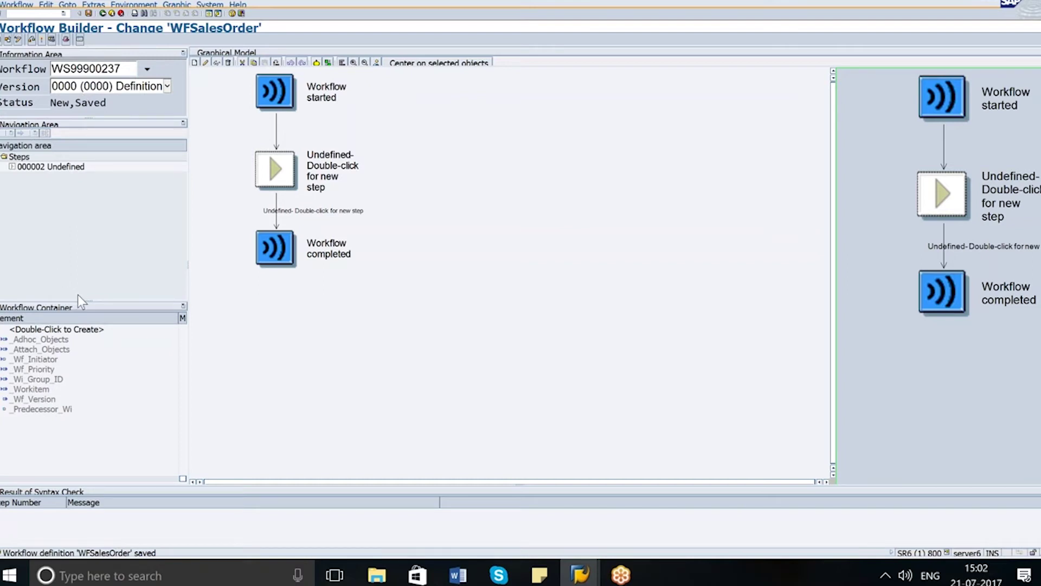
Step: Start a new workflow container element "sales Order" with the name SalesOrder and short description "Sales Order WF Container"
double_click(63, 329)
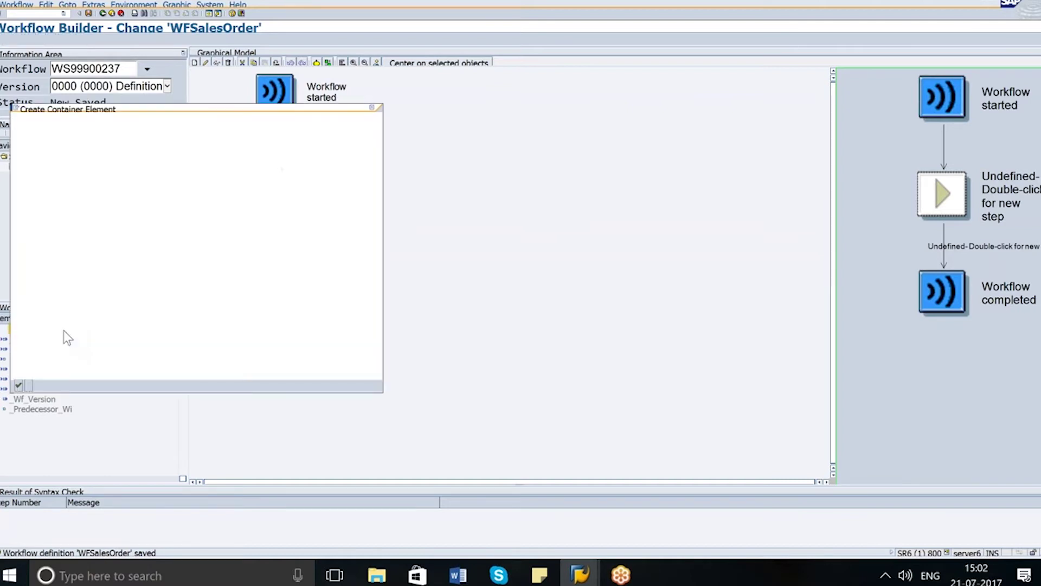
text(sales)
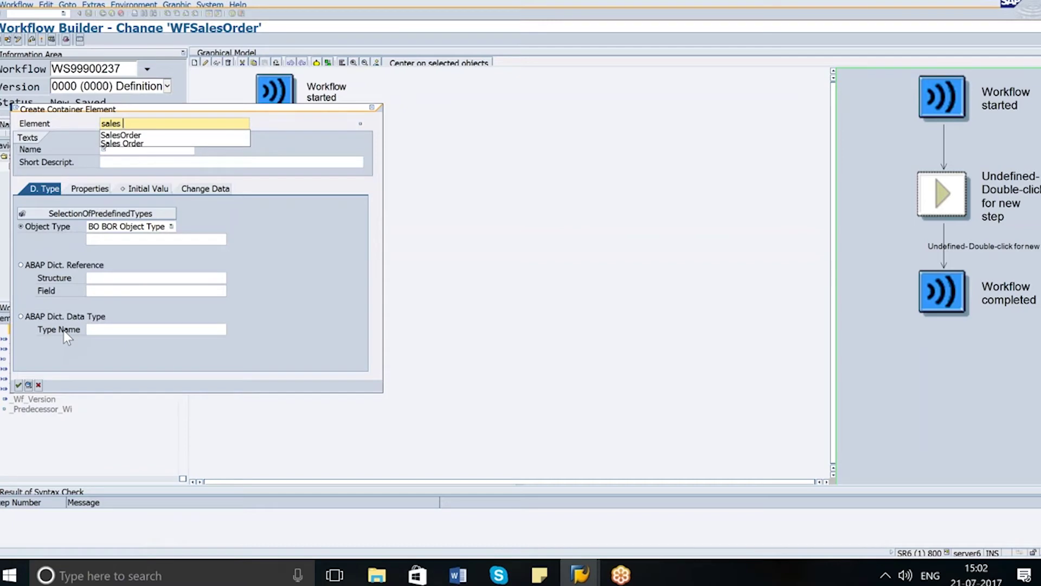
text( Order)
key(Tab)
text(SalesOd)
key(BackSpace)
text(rder)
key(Tab)
text(Sales Order WF Container)
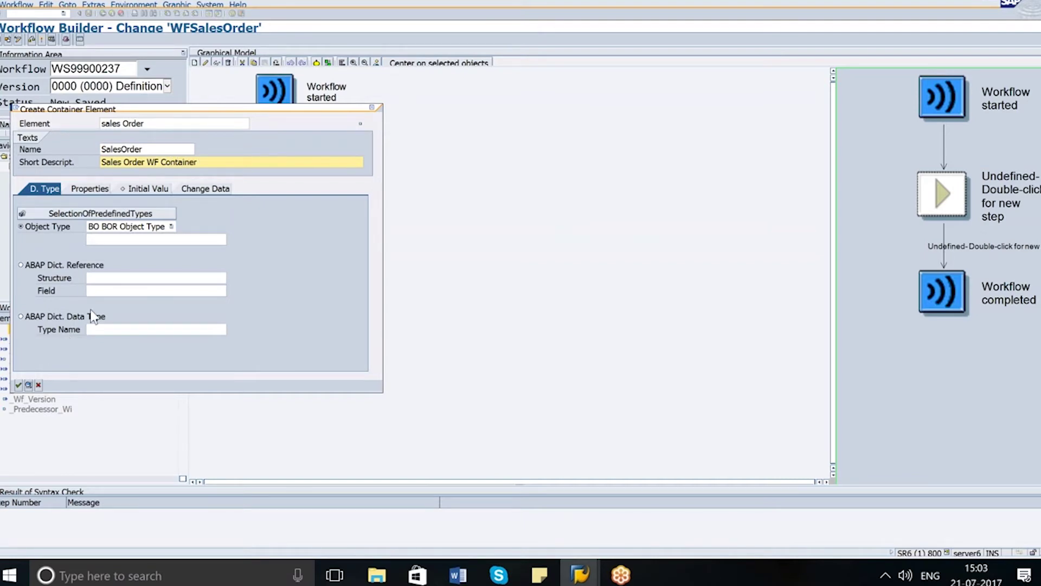
Step: Look up the BOR object types starting with BUS203 and assign BUS2032 (Sales Order) to the container element
click(126, 241)
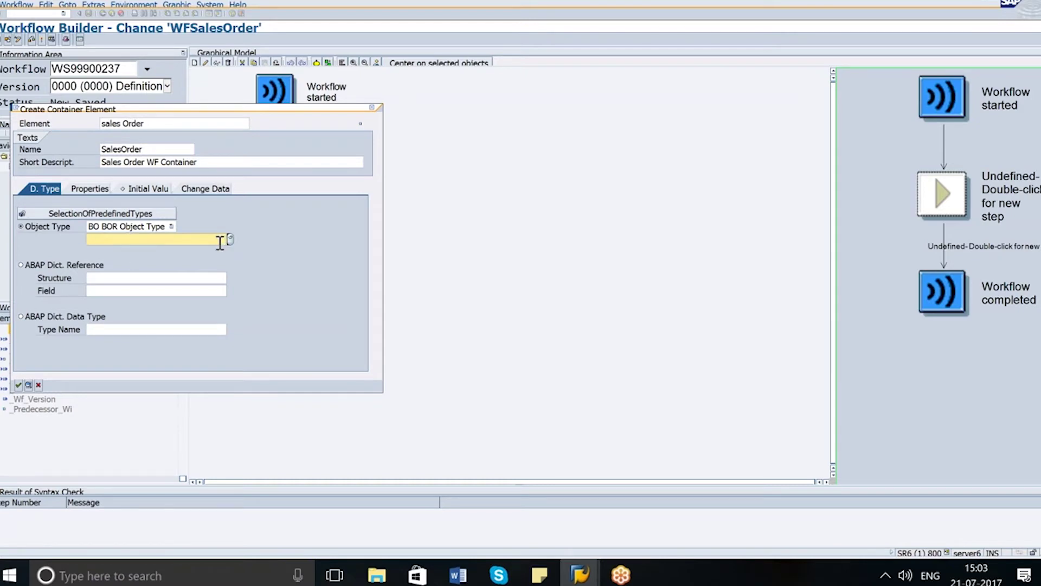
text(BUS)
key(Down)
key(Return)
key(BackSpace)
text(*)
key(F4)
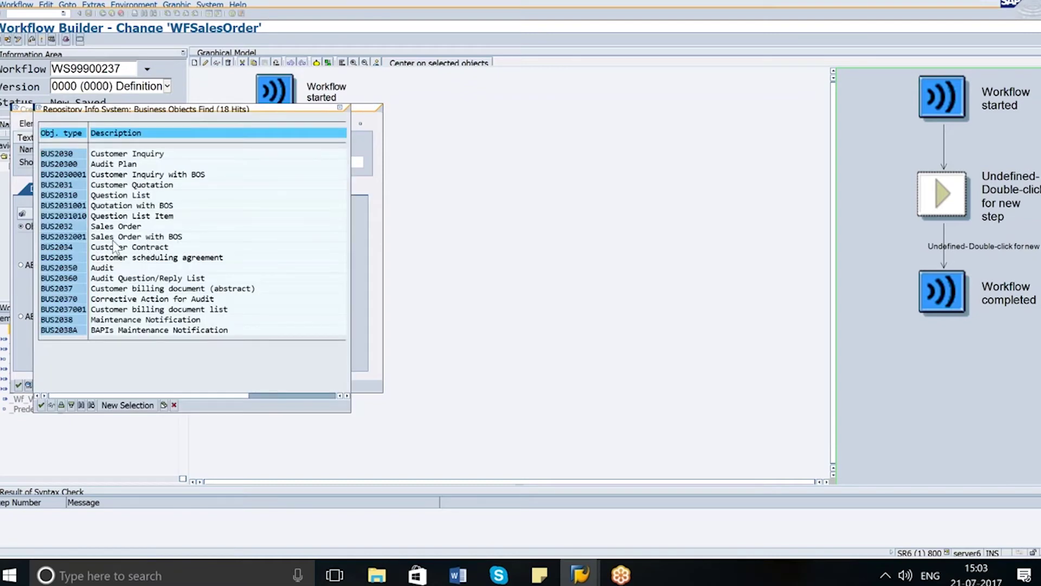
double_click(59, 227)
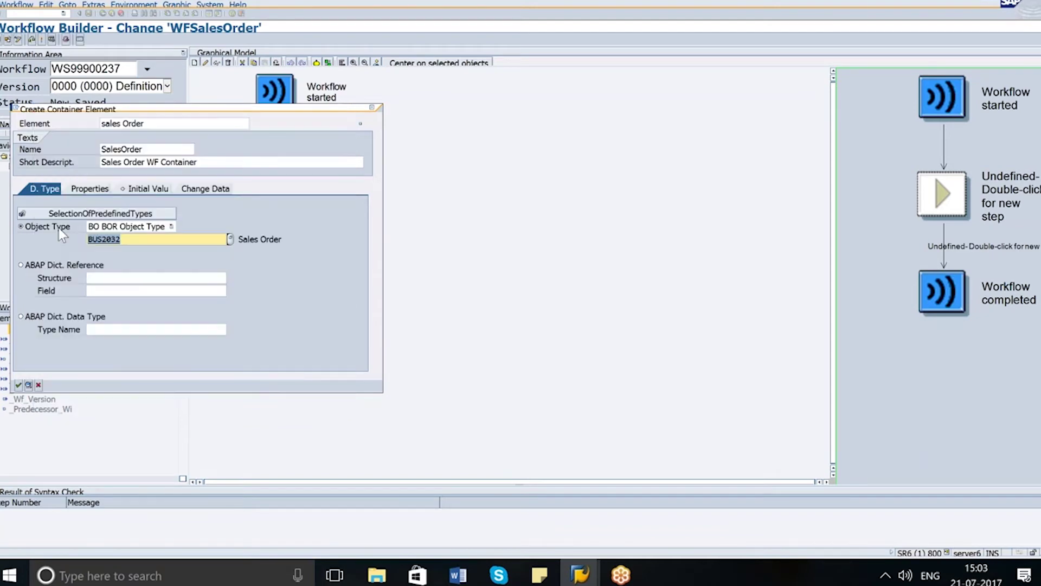
Step: Remove the space from the element name so it reads salesOrder and create the container element
click(19, 385)
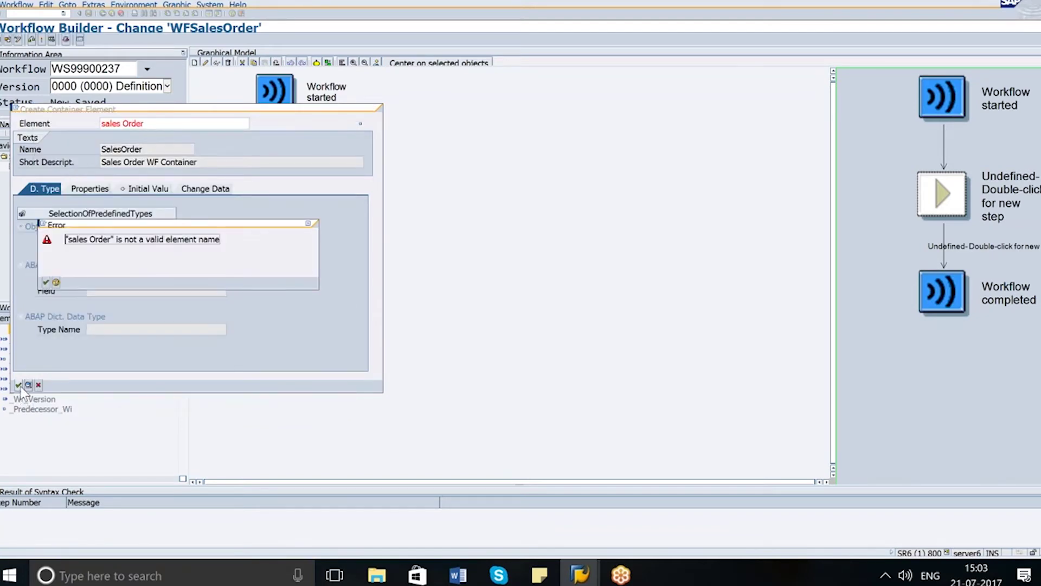
click(46, 283)
click(130, 123)
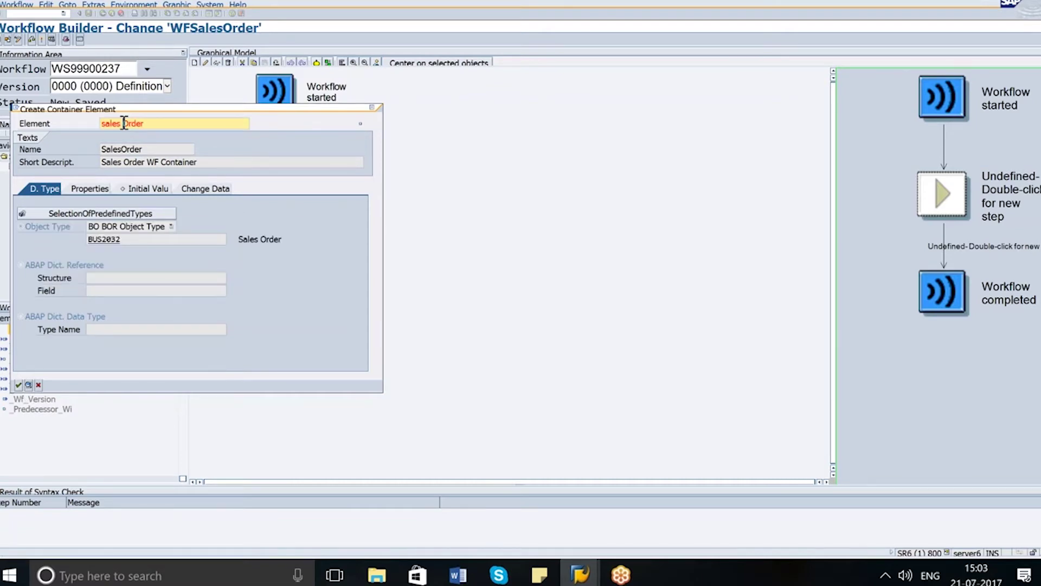
key(BackSpace)
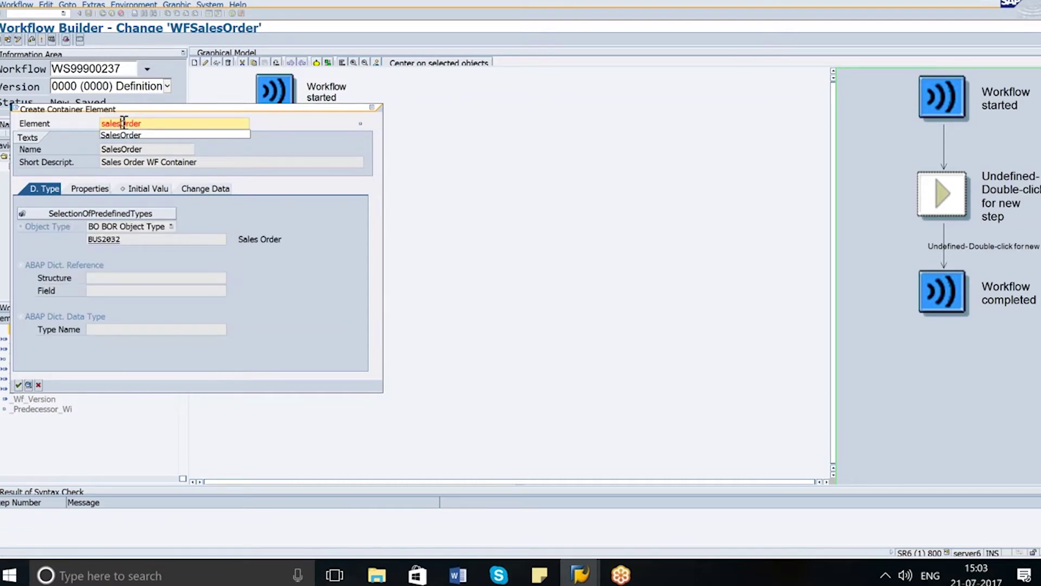
click(19, 385)
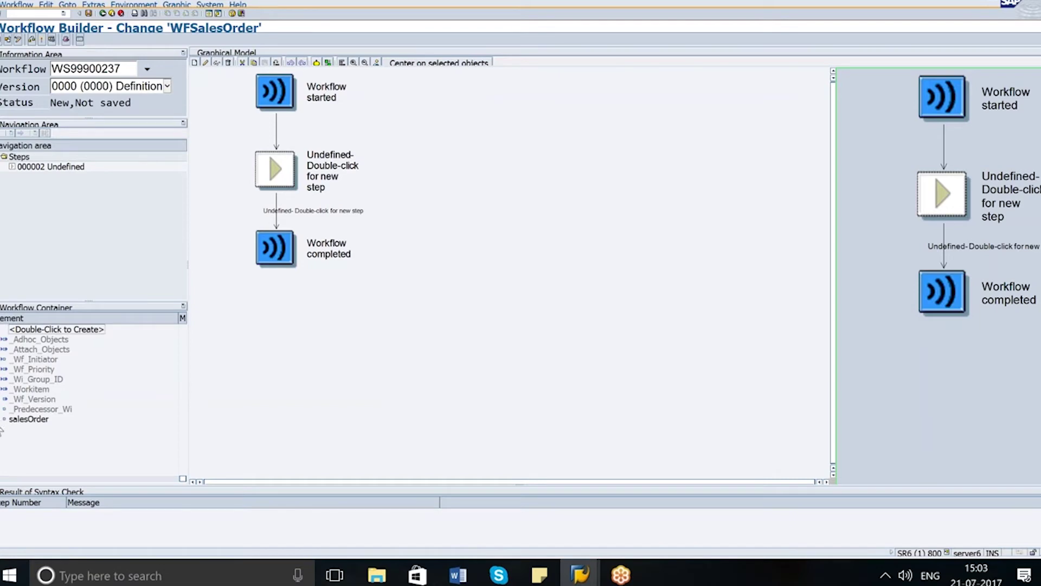
Step: Set the salesOrder container element as an import parameter, check its initial value settings, and apply the change
click(3, 419)
right_click(25, 420)
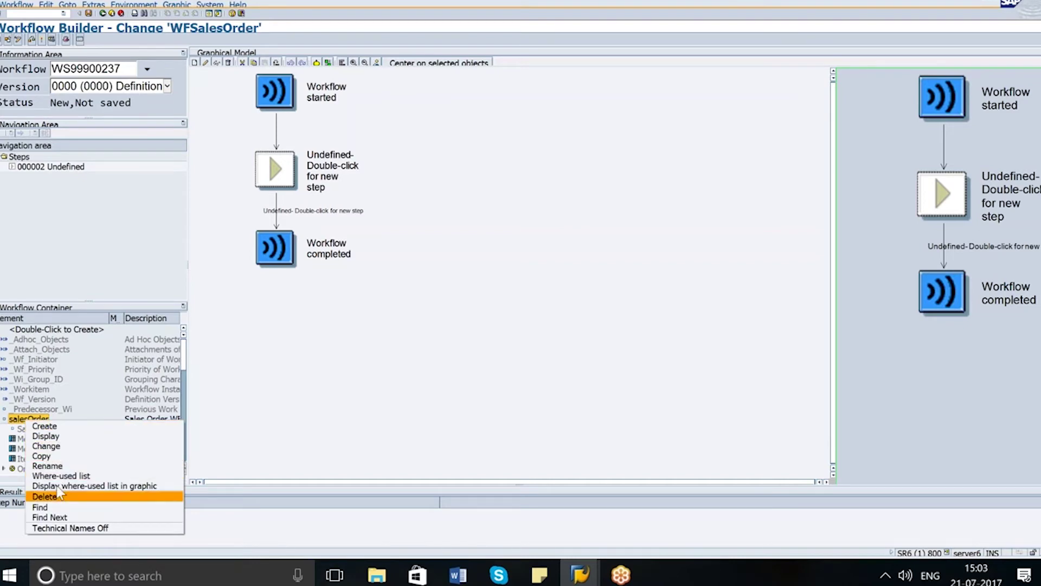
click(65, 446)
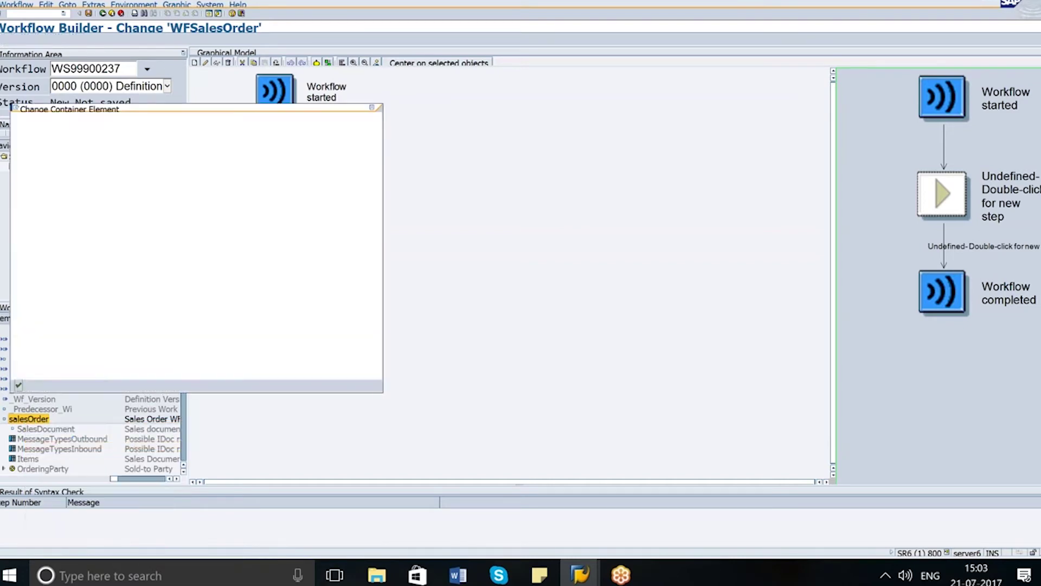
click(101, 190)
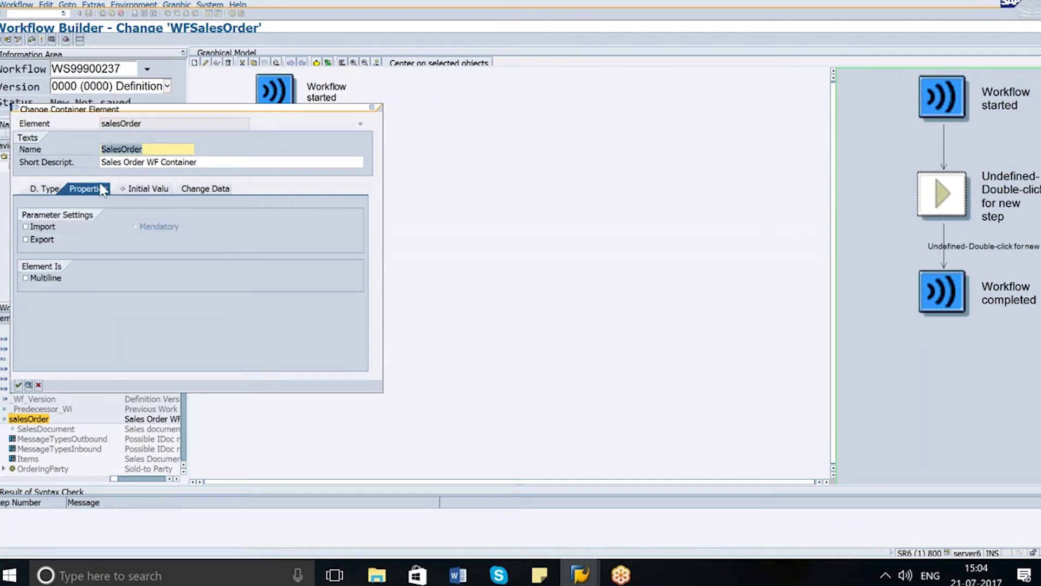
click(40, 228)
click(145, 187)
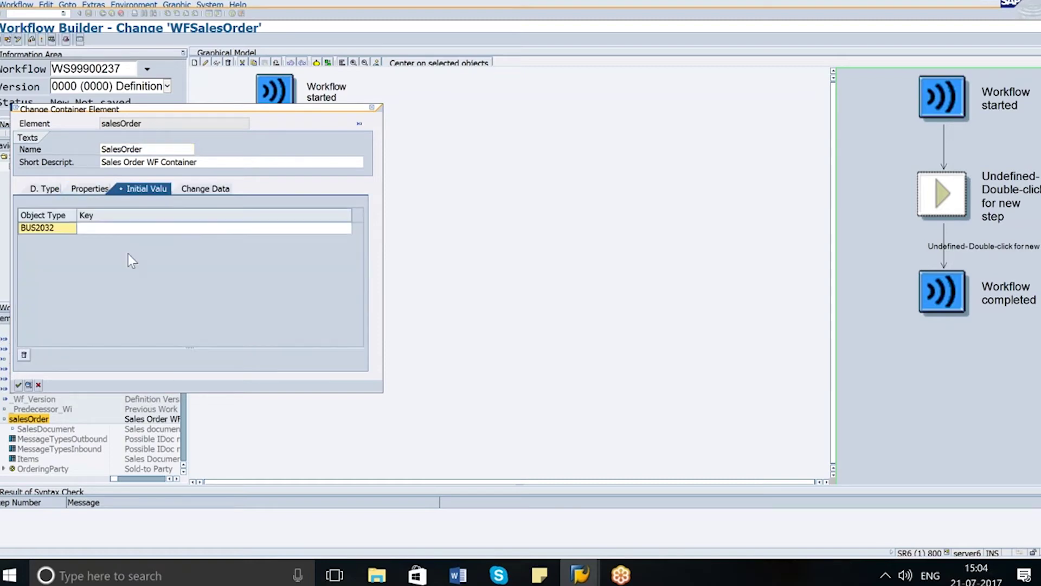
click(27, 385)
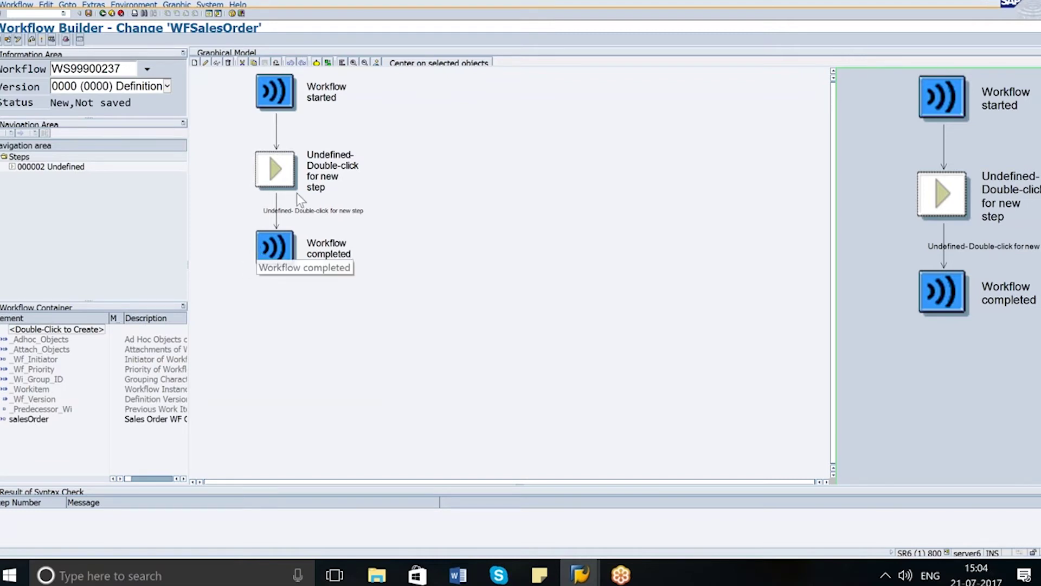
Step: Create a step of type Condition at the undefined step in the workflow graphic
click(288, 170)
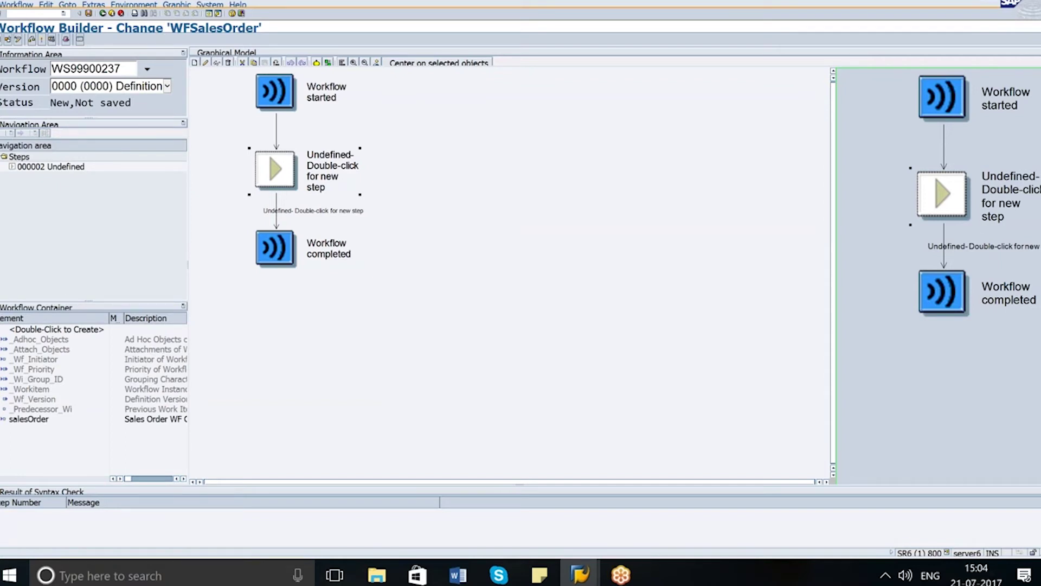
right_click(287, 173)
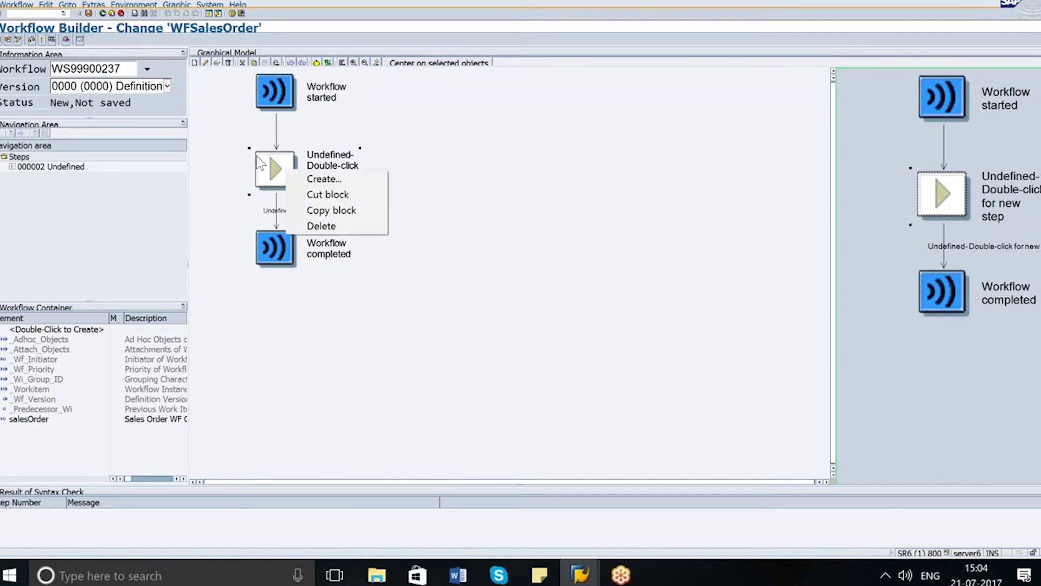
key(Escape)
click(46, 4)
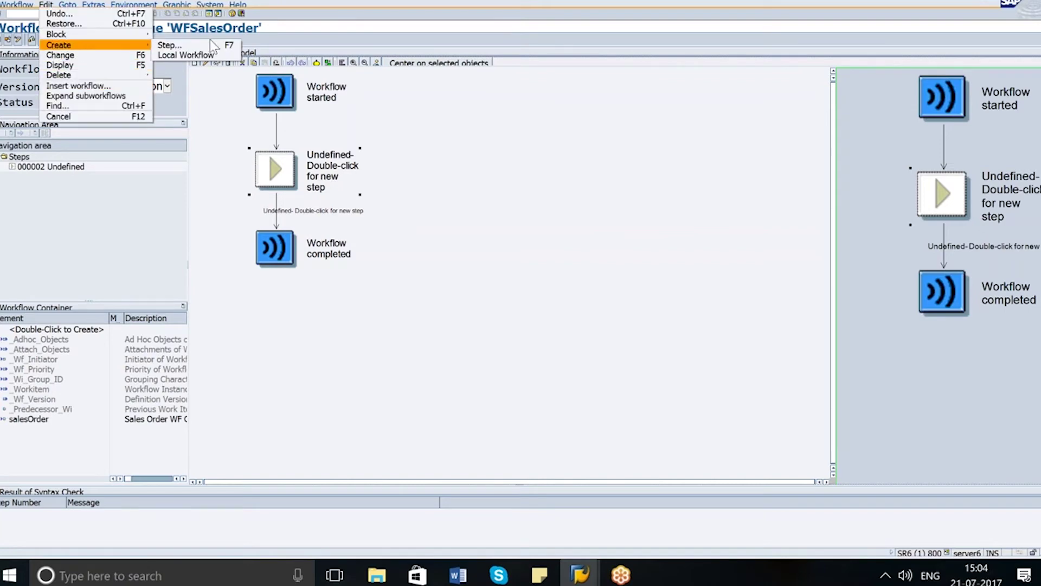
click(211, 44)
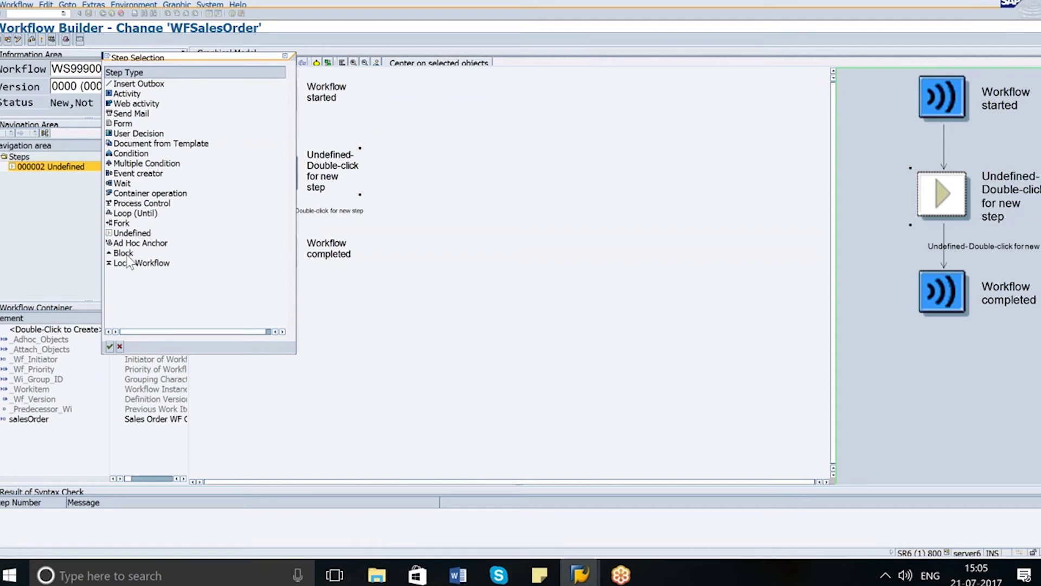
click(145, 155)
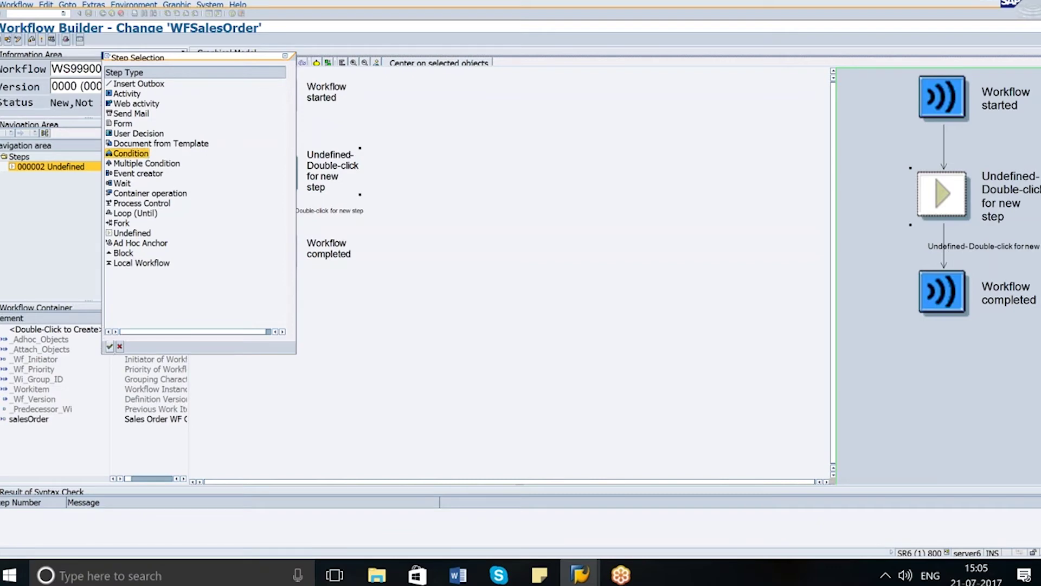
click(109, 346)
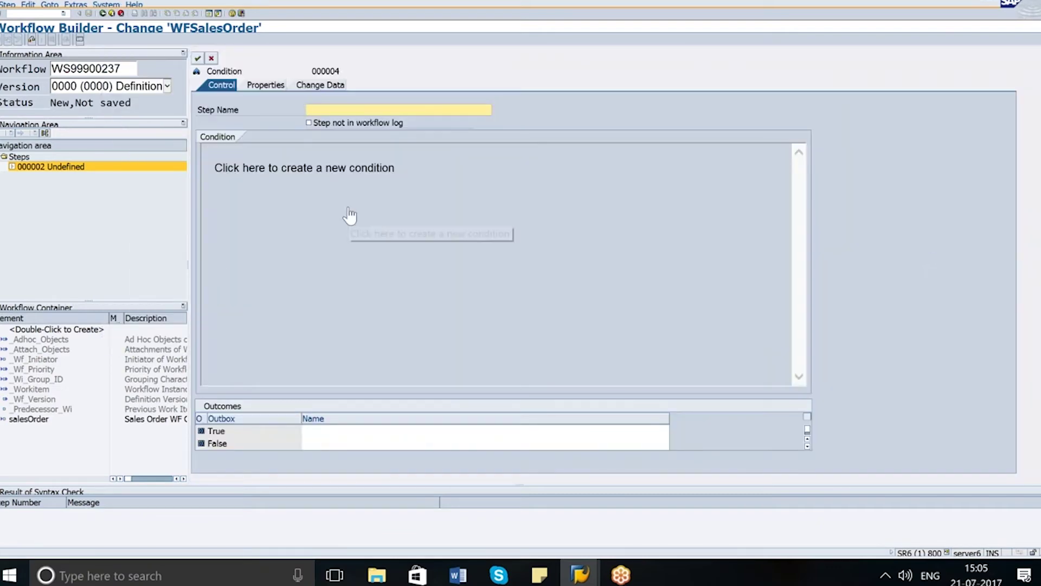
Step: Name the condition step "Net Value Check" and its outcomes "High Value" for True and "Low Value" for False
text(Net)
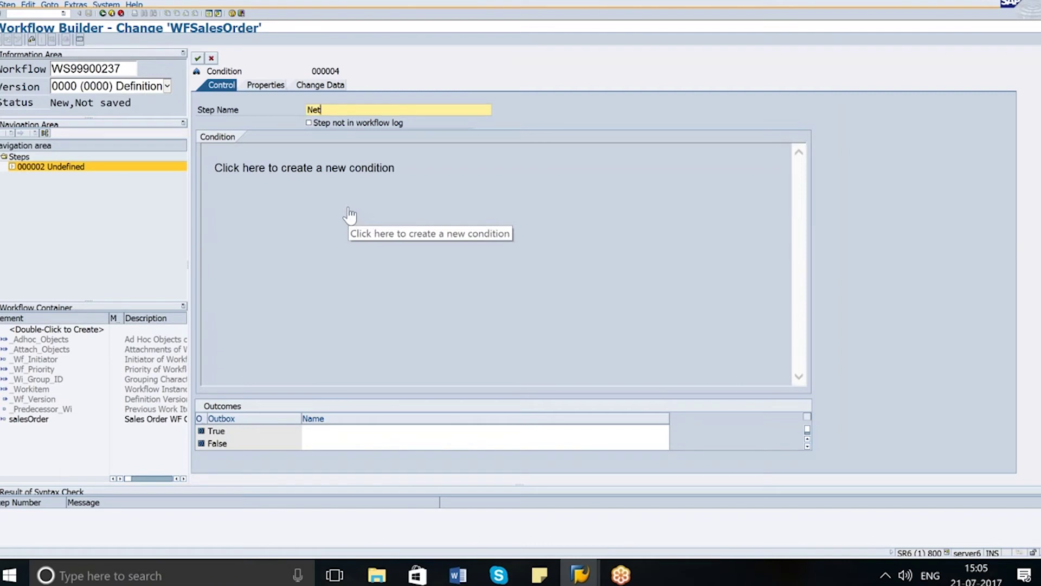
text( Value Check)
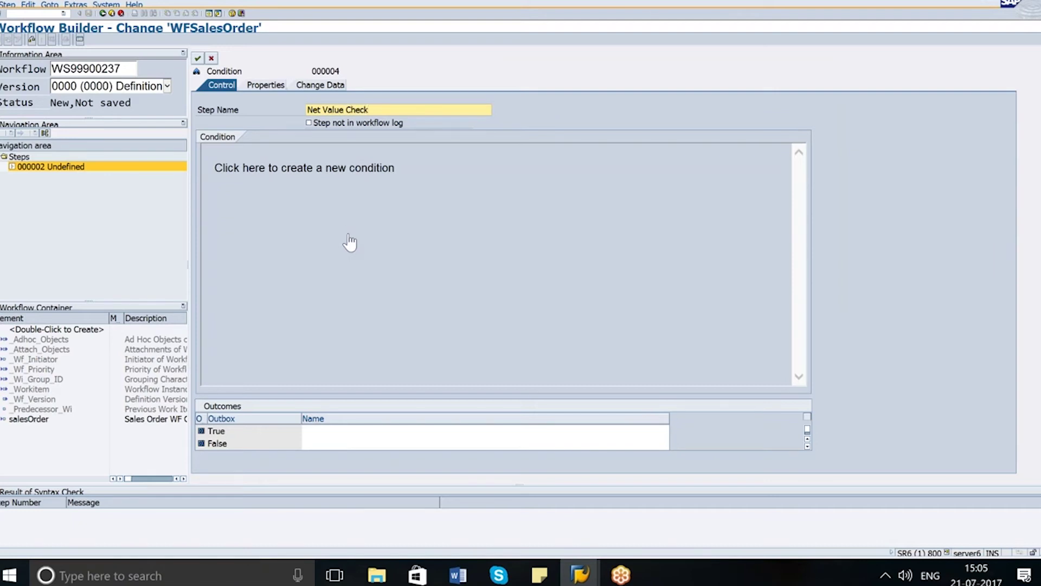
click(373, 432)
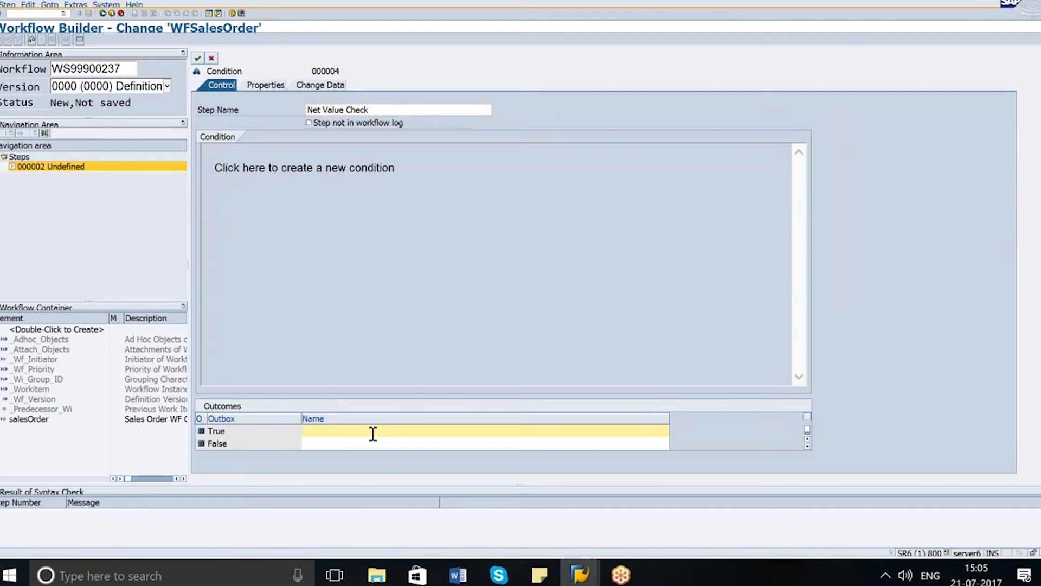
text(High Value)
click(355, 444)
text(Low Value)
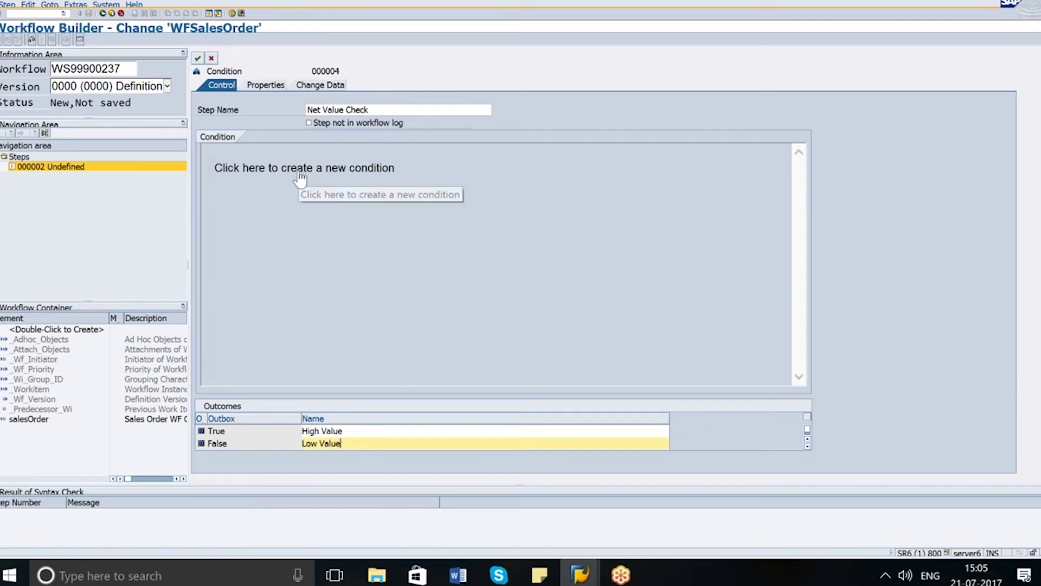
Step: Define the step's condition as SalesOrder Net value greater than or equal to the constant 1000
click(281, 181)
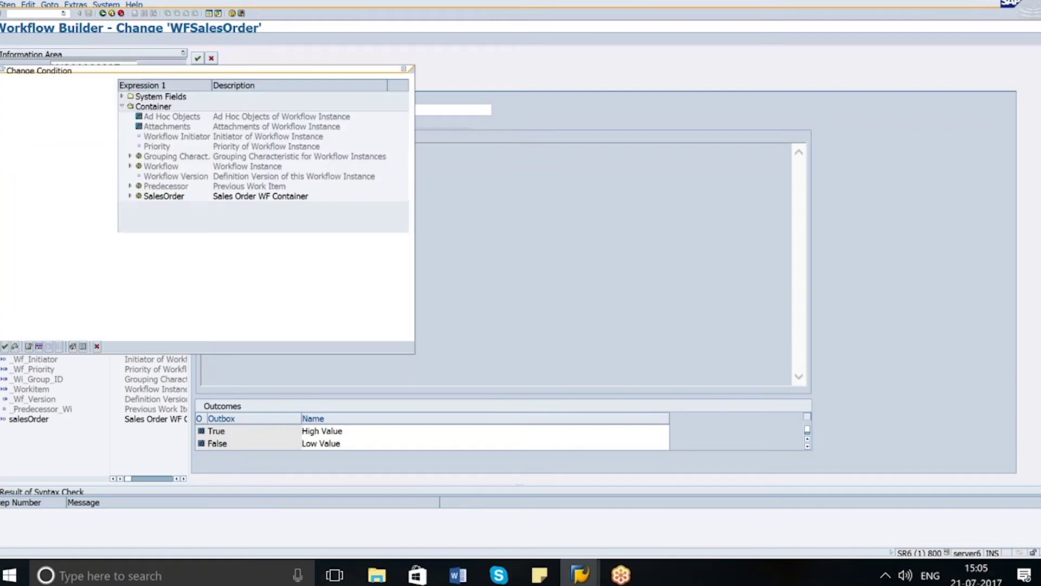
click(130, 196)
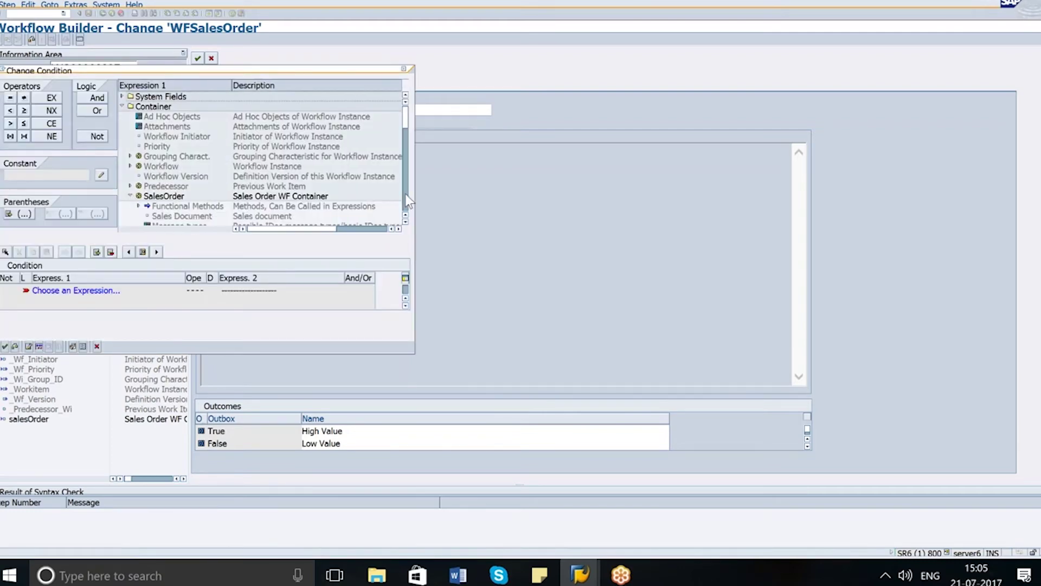
click(407, 195)
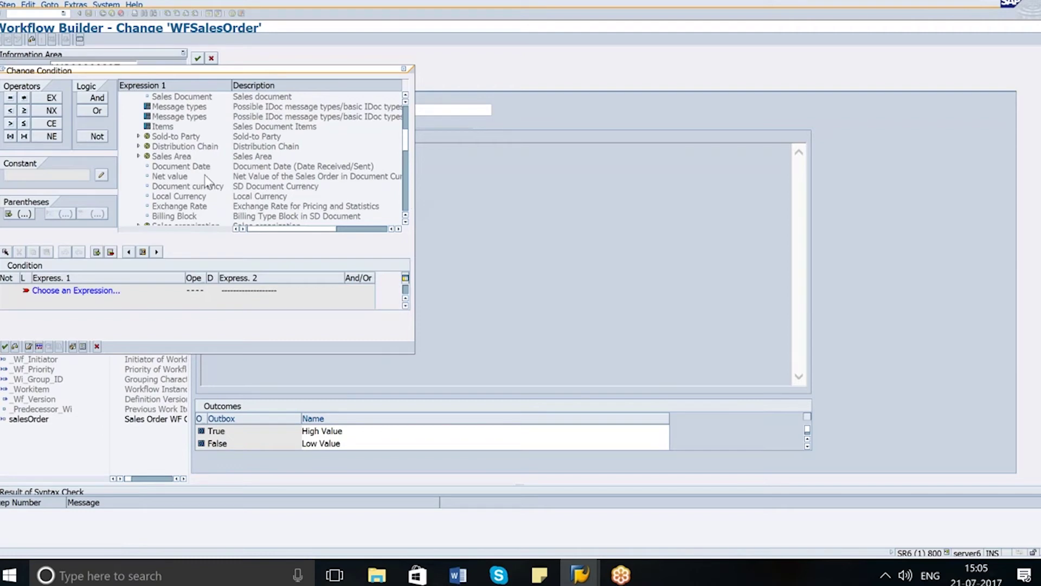
click(169, 176)
double_click(170, 176)
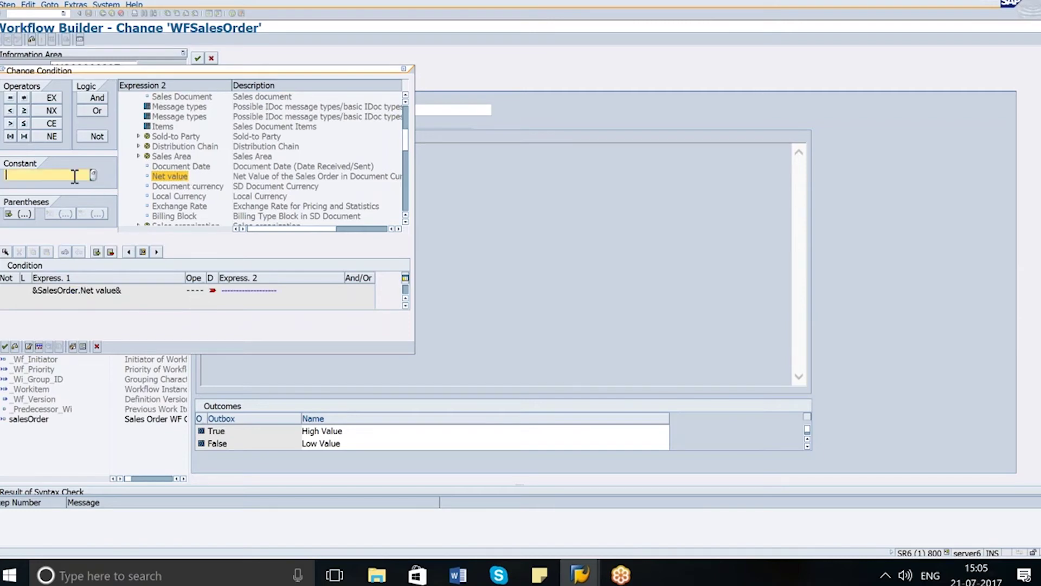
text(1000)
click(25, 110)
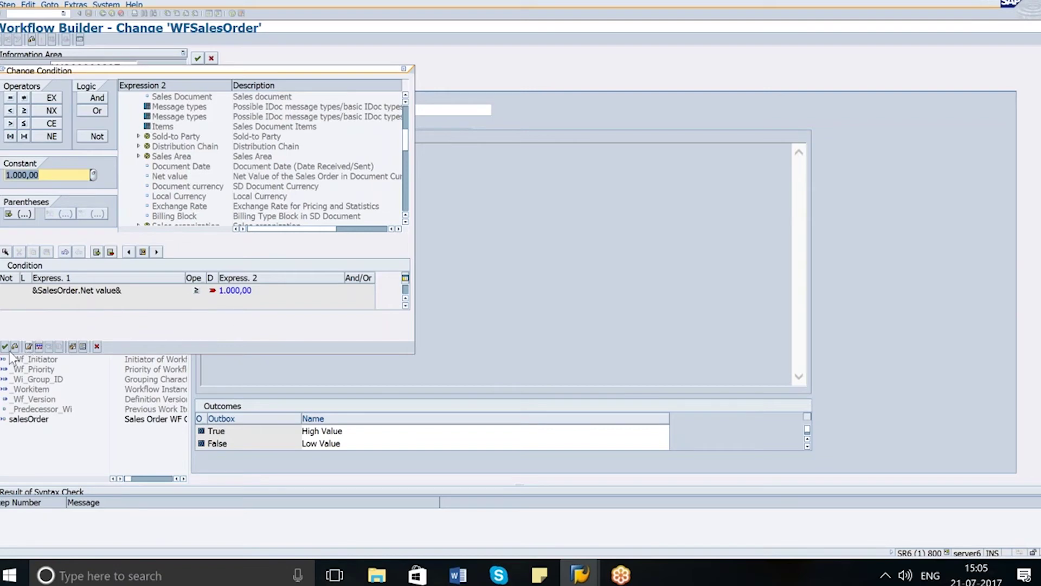
key(Return)
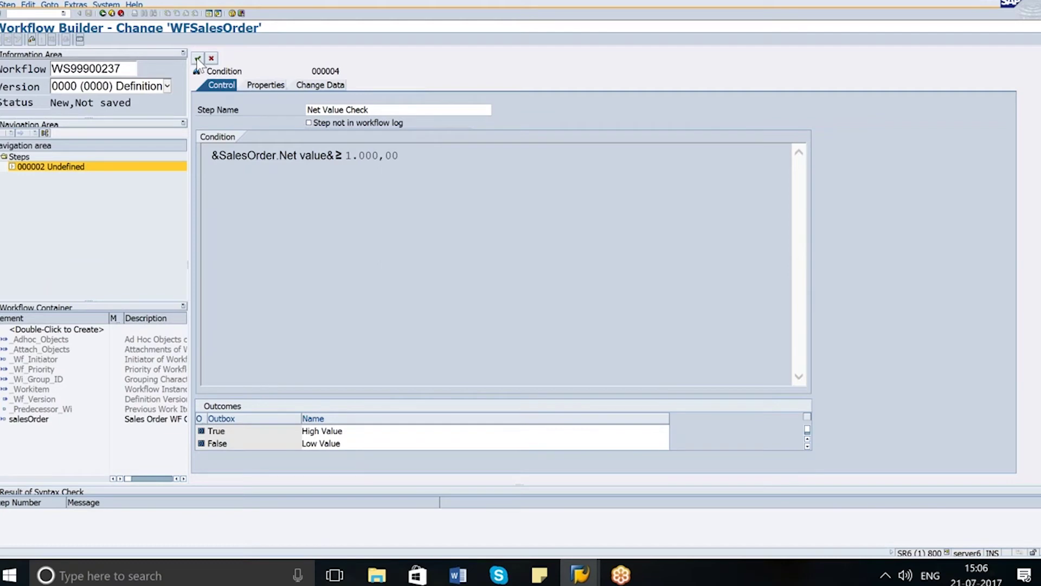
Step: Transfer the Net Value Check condition to the workflow and create a Send Mail step on its Low Value branch
key(Return)
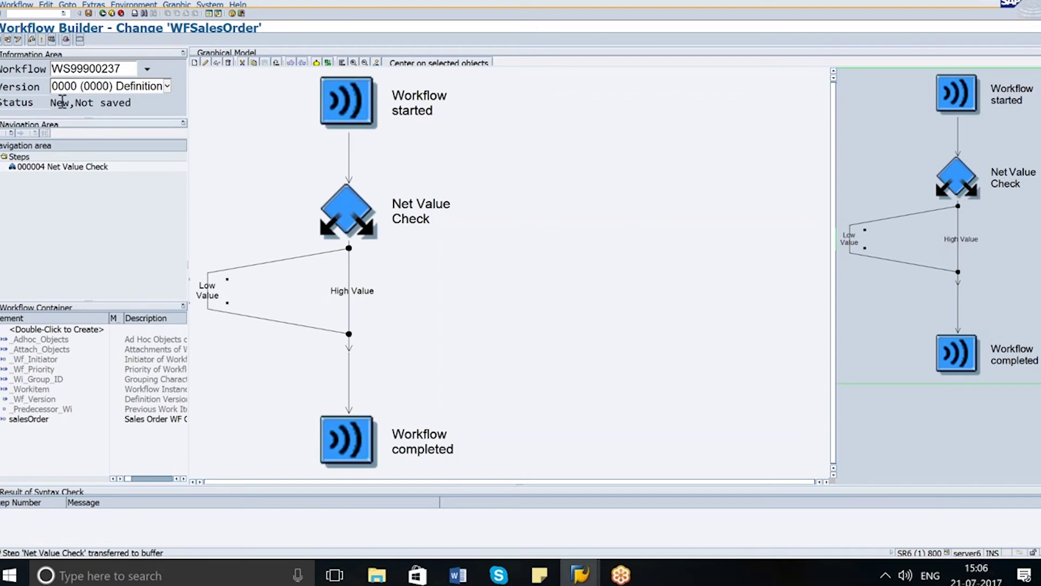
click(45, 5)
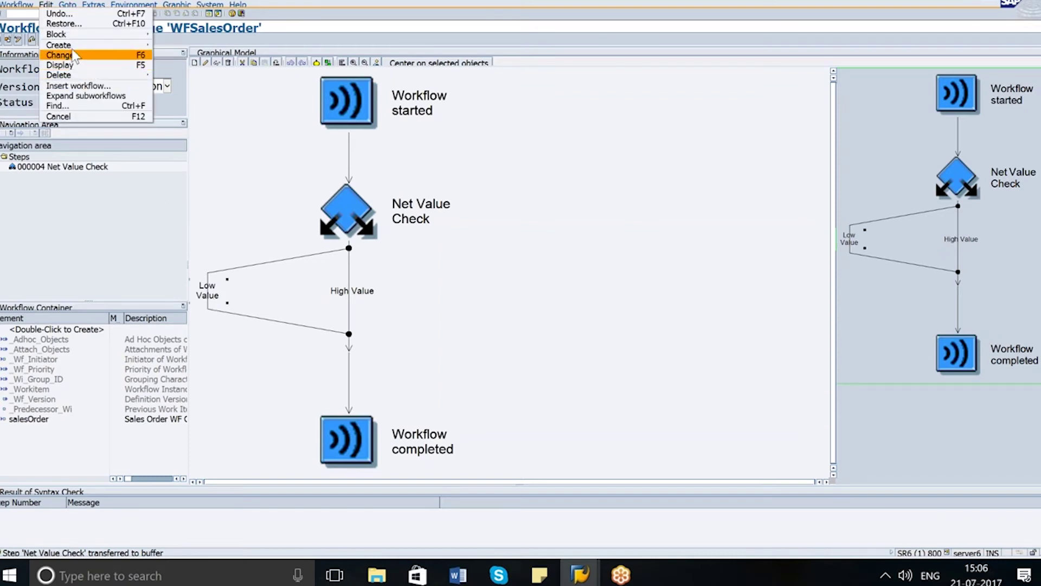
mouse_move(75, 54)
key(Escape)
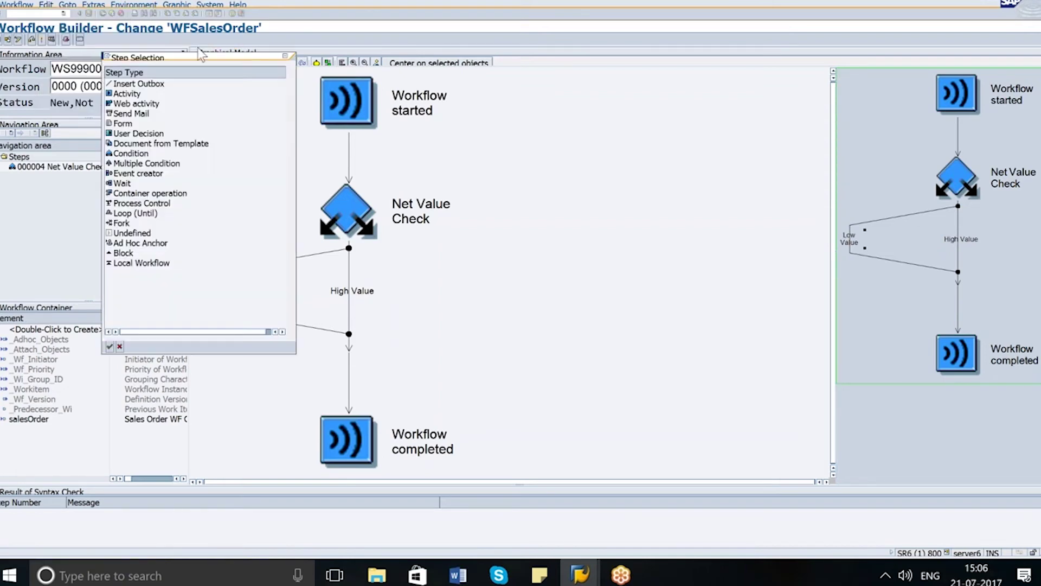
click(131, 113)
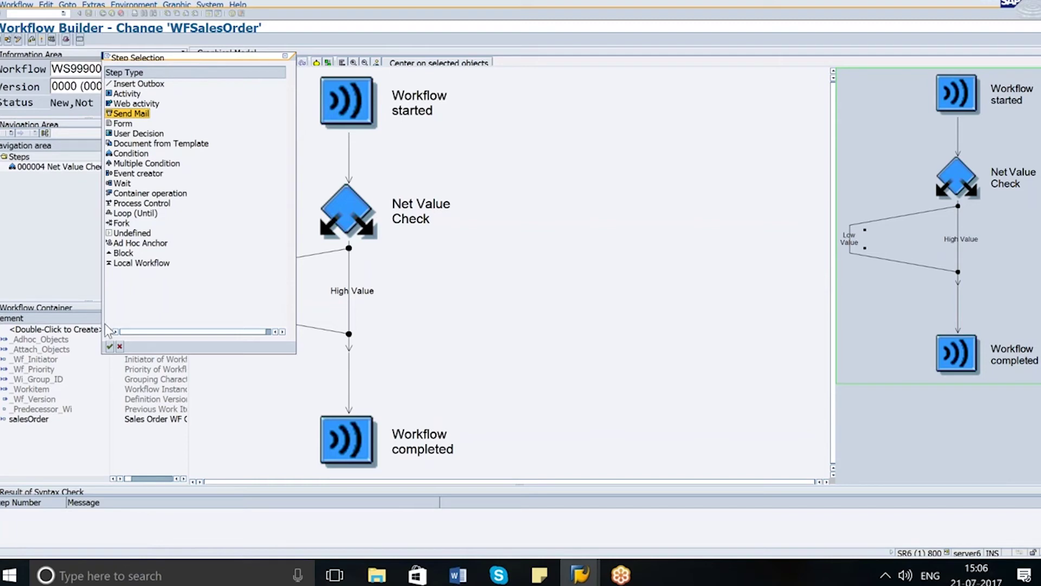
click(110, 346)
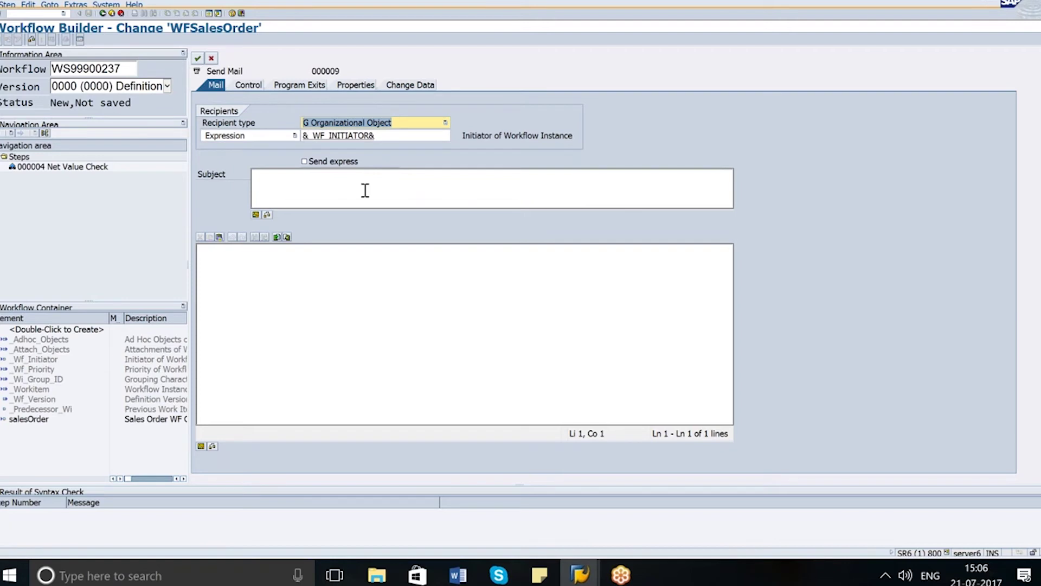
Step: Keep Organizational Object as the mail's recipient type and enter the subject "Low Value Order Changed"
click(408, 125)
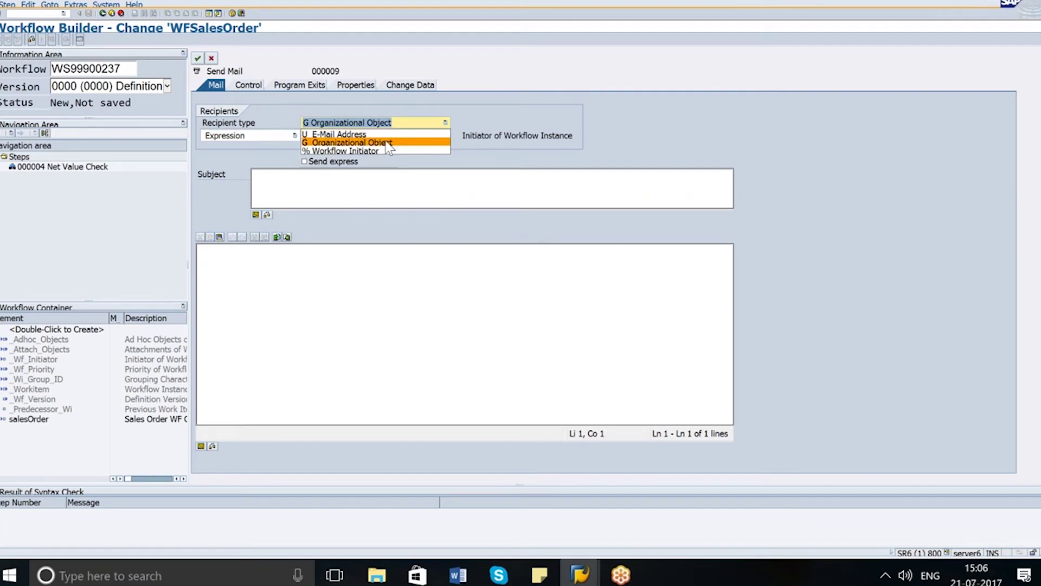
click(416, 105)
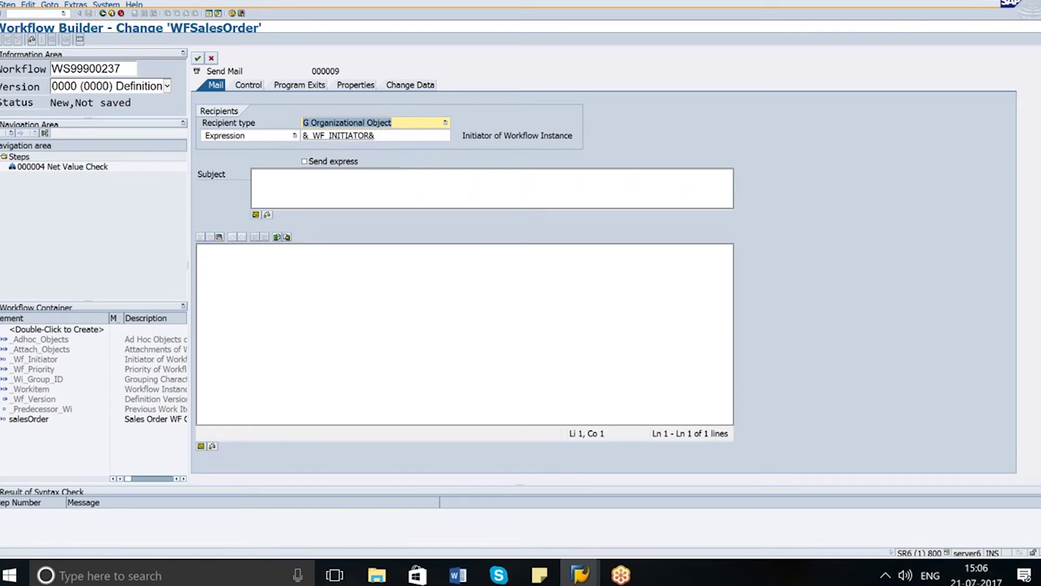
click(379, 174)
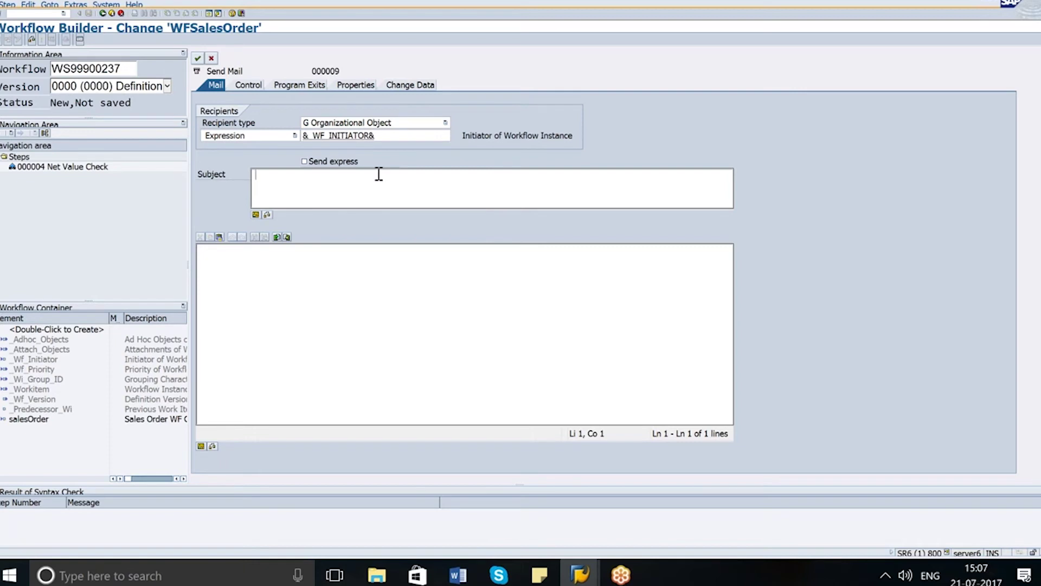
text(Low Value Order Changed)
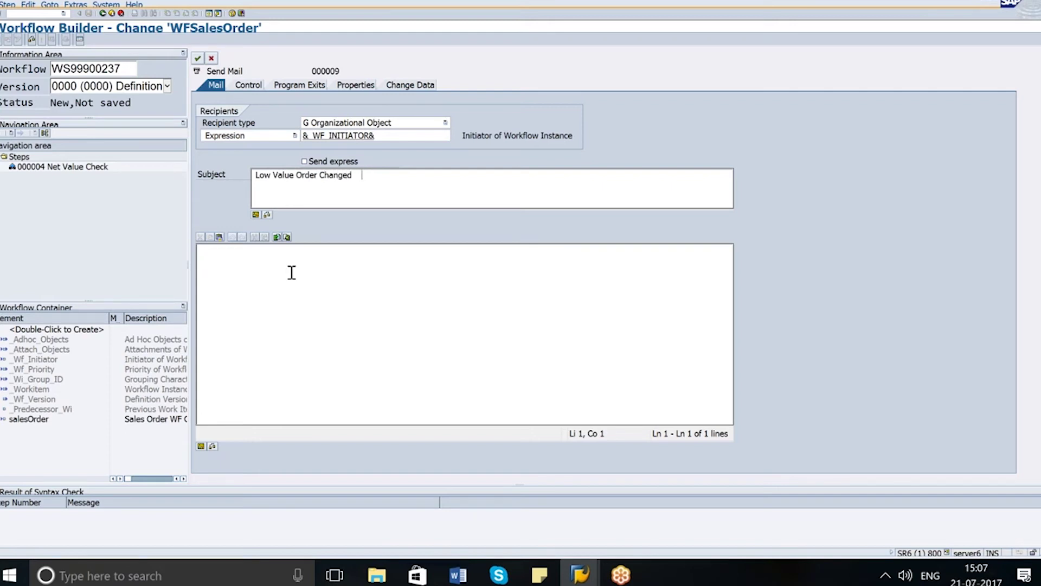
Step: Write the mail body "Dear User, A sales order has been changed. Its a low value order. Thanks Workflow team", with greeting, message and sign-off on separate lines
text(Dear User,)
key(Return)
key(Return)
text(A sale)
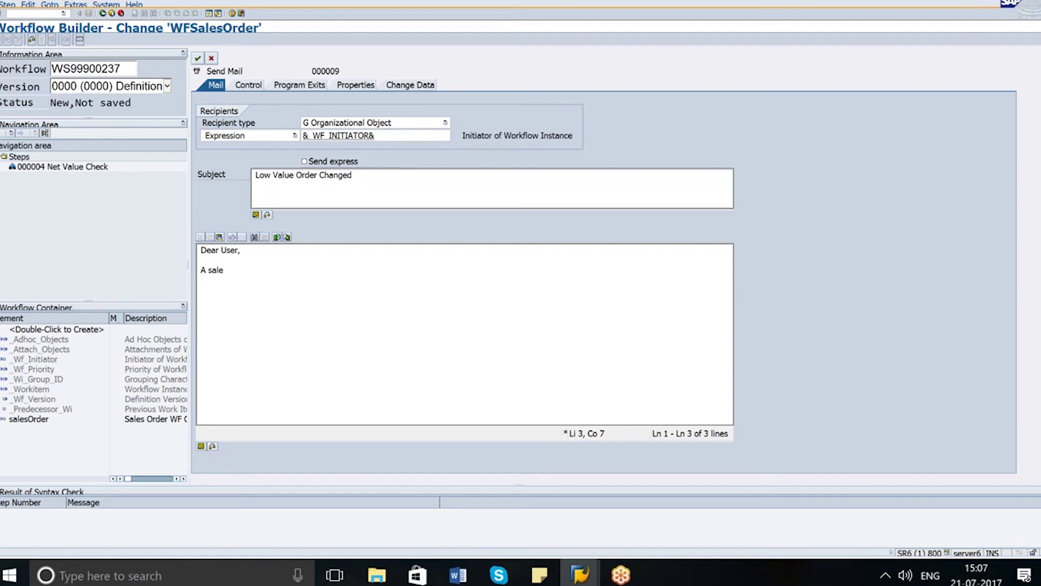
text(e)
text( order has been changed. Its a low value orde.)
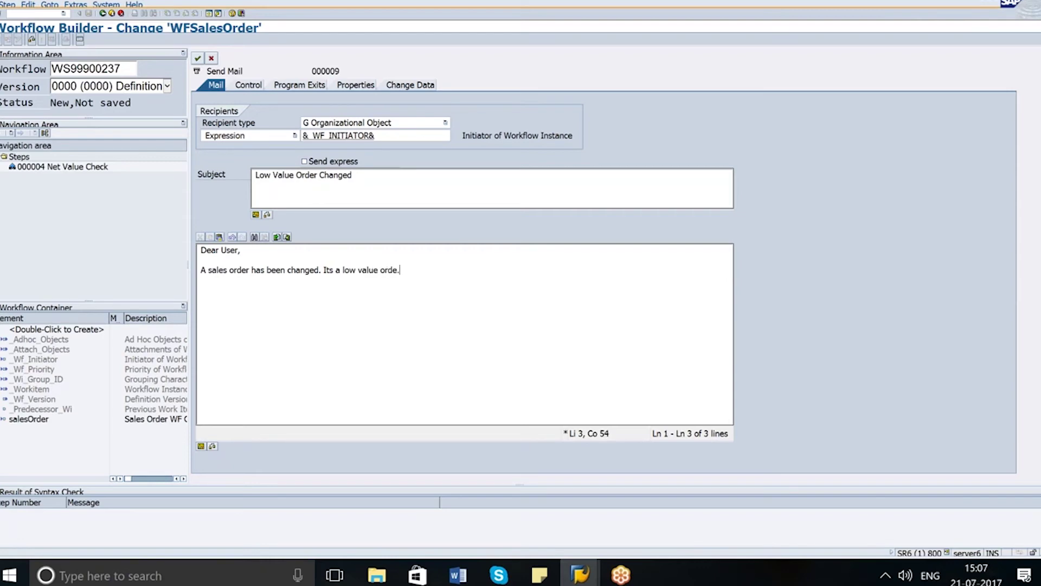
text(.)
key(Return)
key(Return)
text(Thanks)
key(Return)
text(Workflow team)
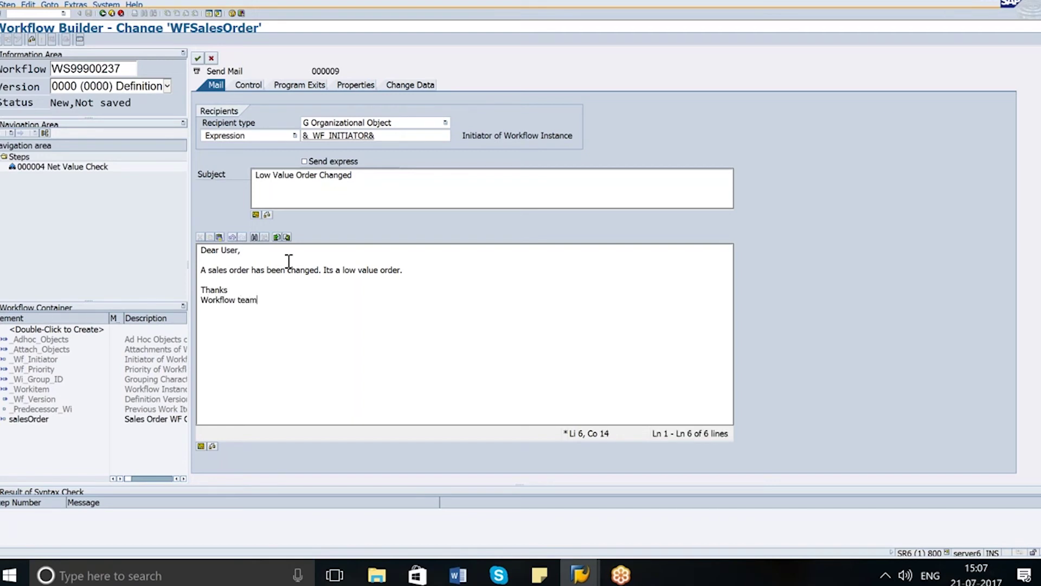
Step: Copy the whole body text of the low value mail
key(ctrl+a)
key(ctrl+c)
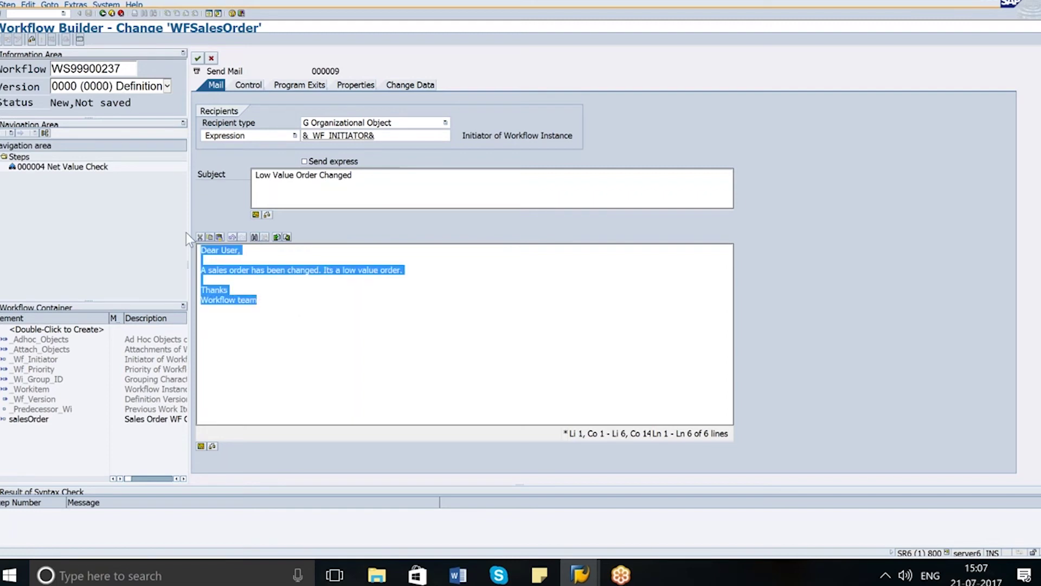
click(282, 301)
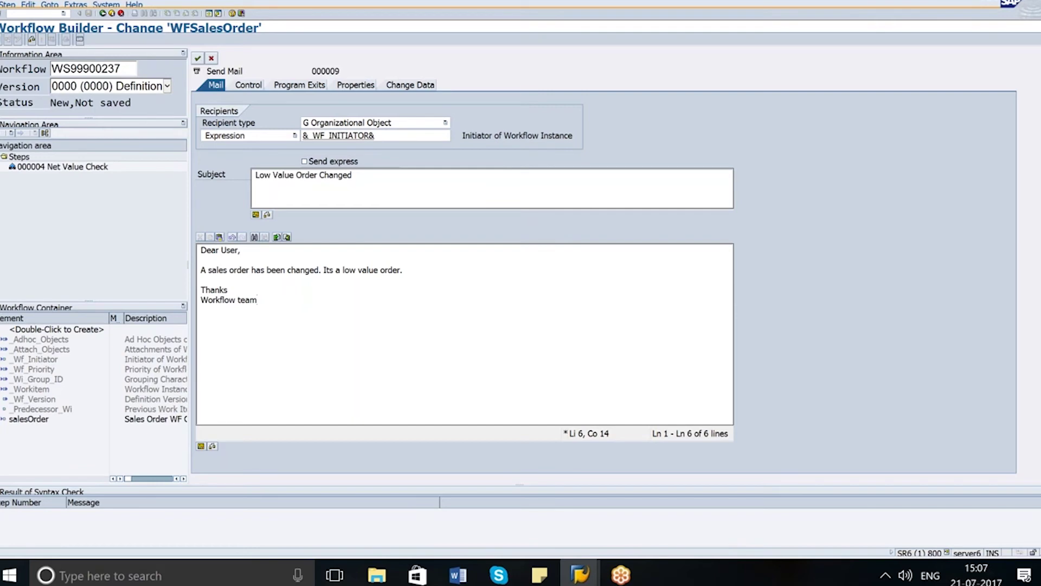
Step: Transfer the low value mail step, accepting the task name Sales Order Change Notification and saving it as a local object
key(Return)
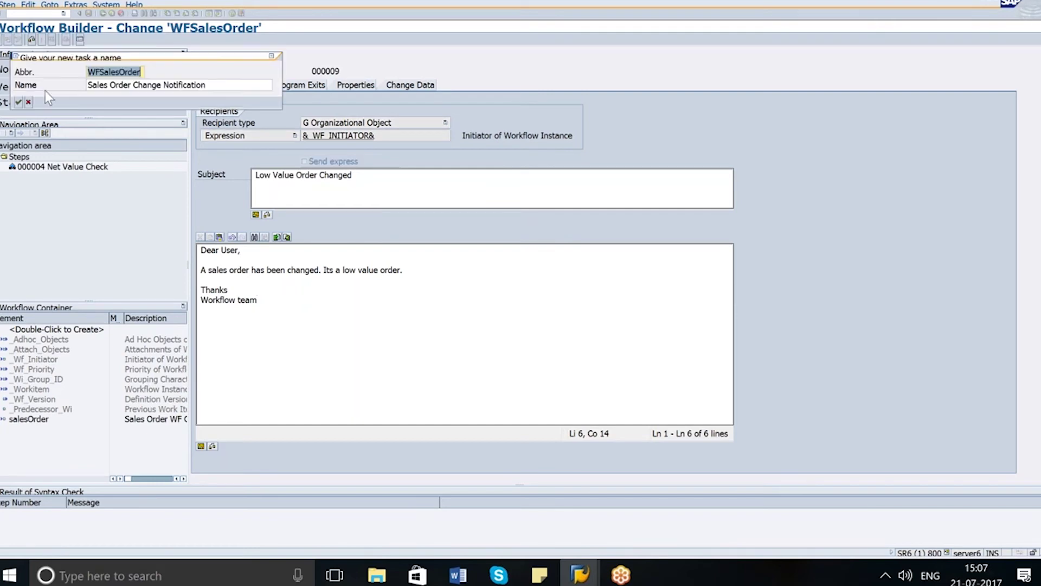
click(21, 101)
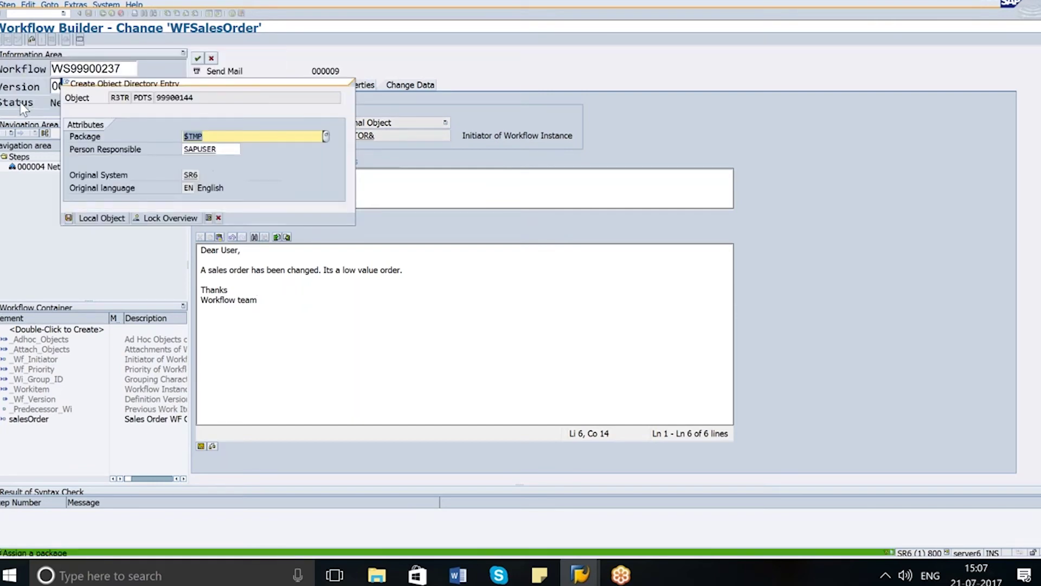
click(101, 217)
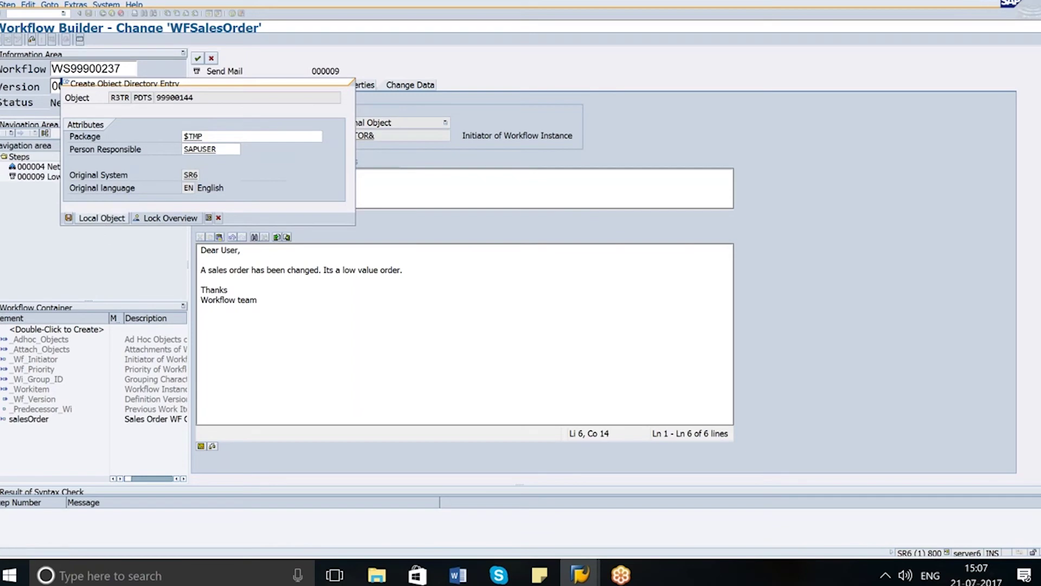
key(Return)
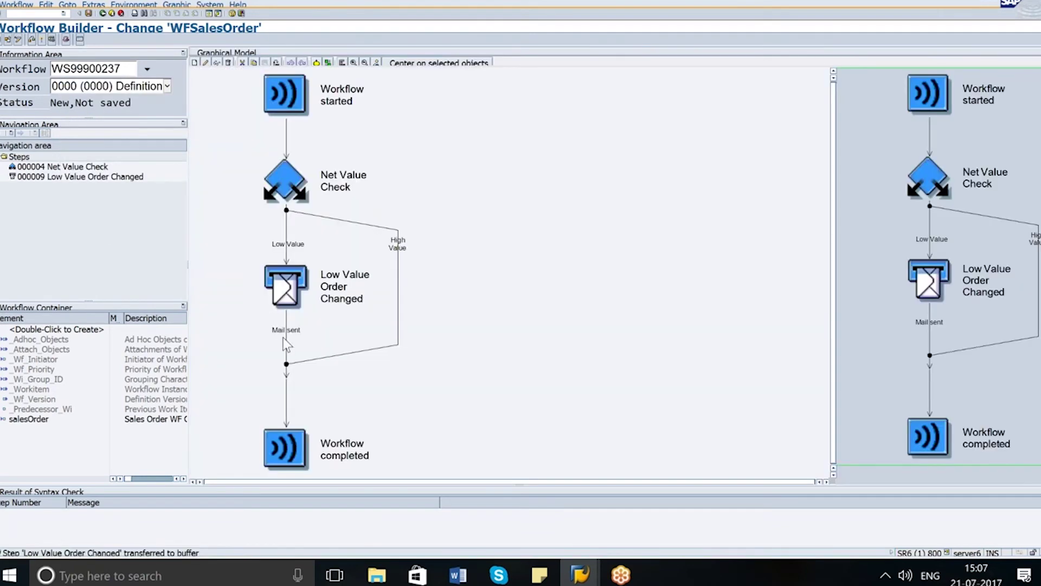
Step: Create a Send Mail step on the High Value branch of the Net Value Check
click(399, 244)
click(47, 4)
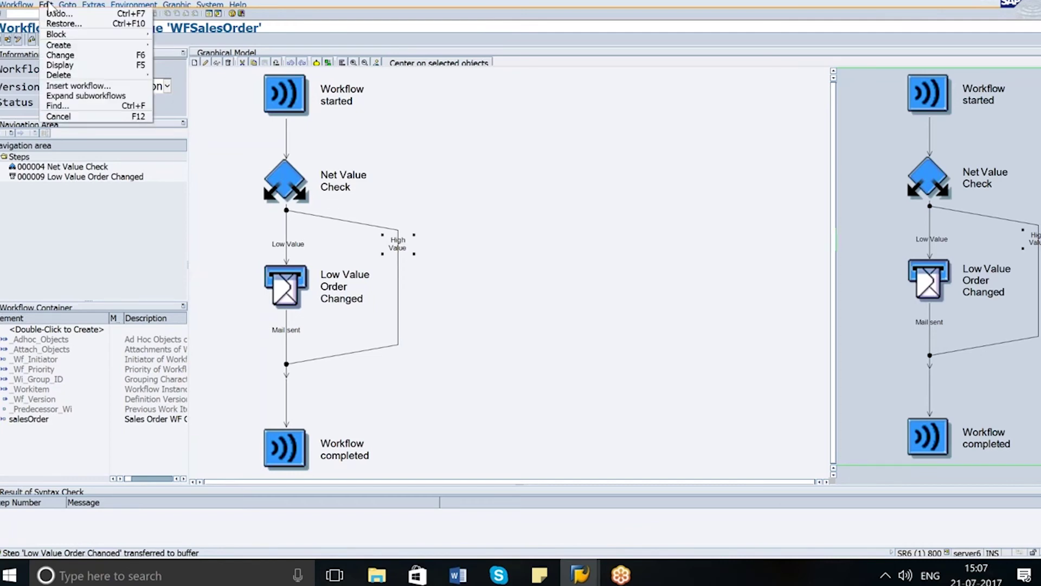
mouse_move(68, 7)
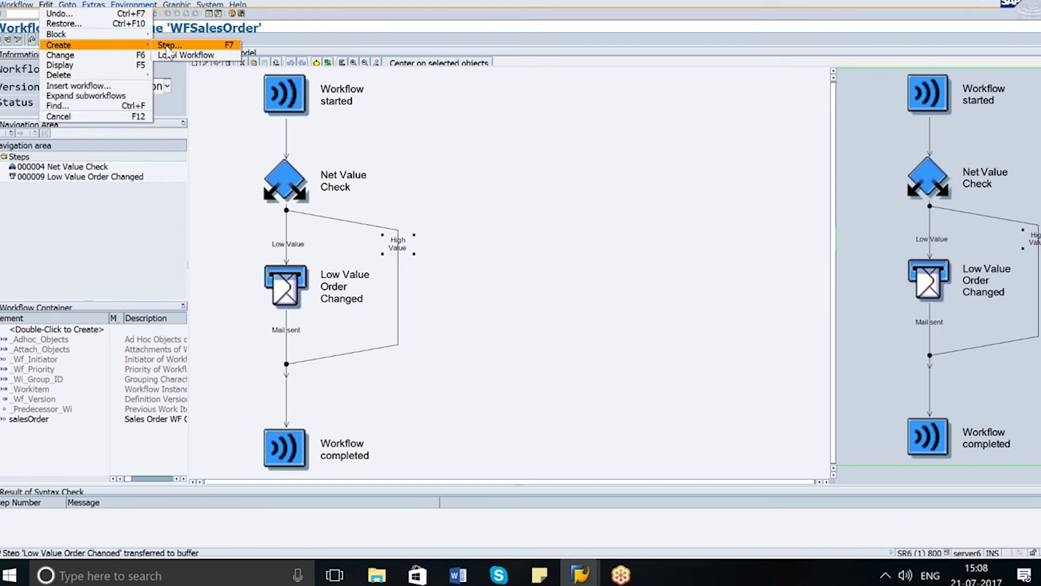
click(167, 51)
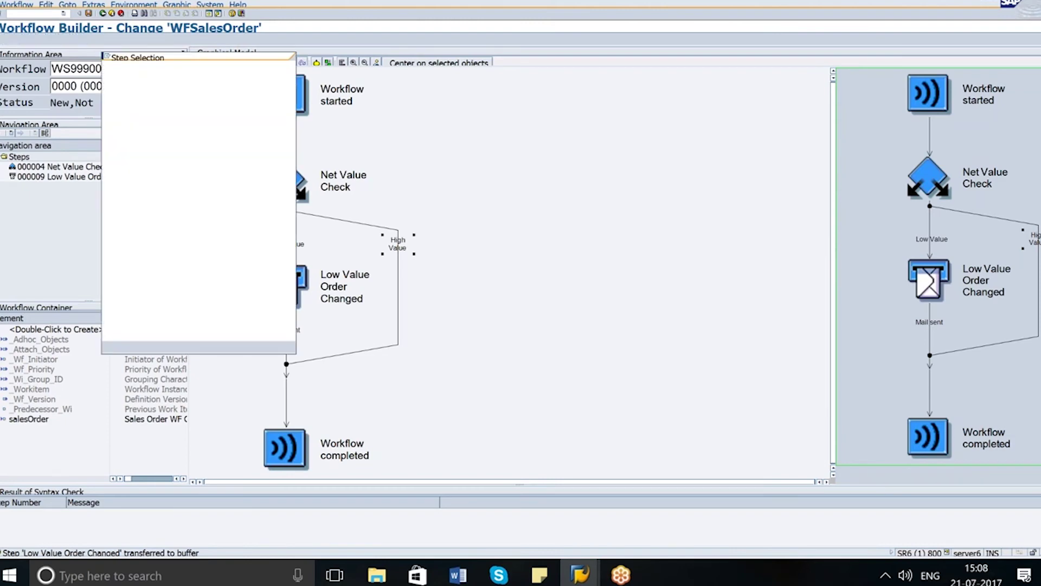
click(130, 114)
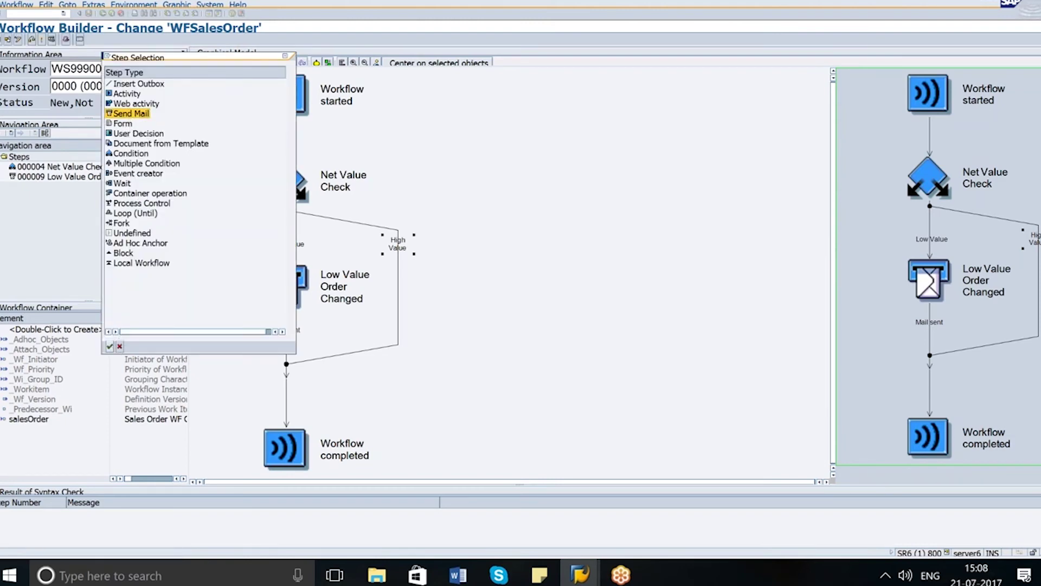
click(110, 346)
Step: Enter "High Value Order Changed" as the subject of the new mail step
click(355, 184)
text(High Value )
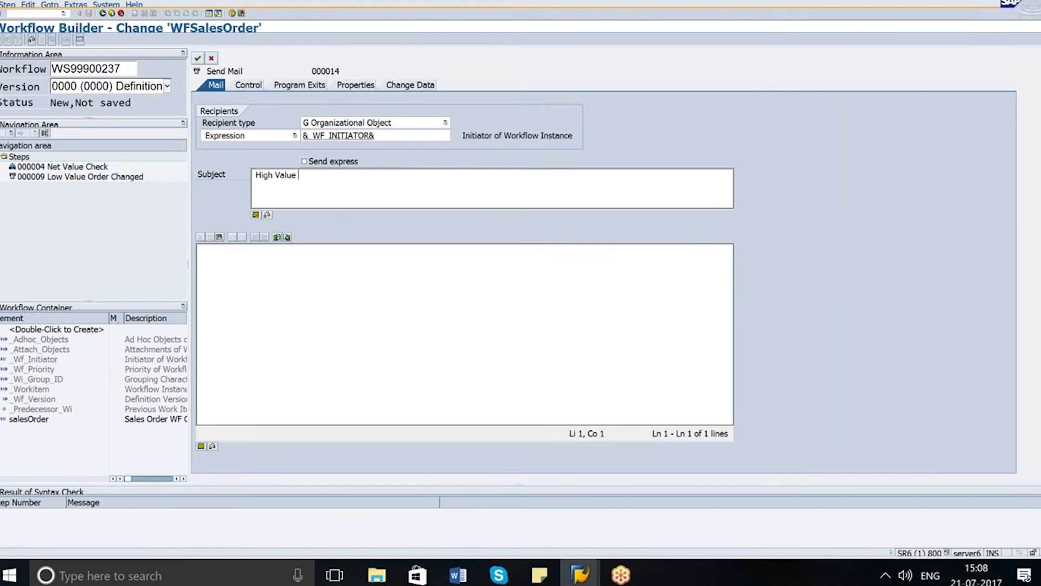
text(Order Change)
text(s)
key(BackSpace)
key(BackSpace)
text(d)
Step: Paste the copied text as the mail body and change the word "low" to "high"
key(ctrl+v)
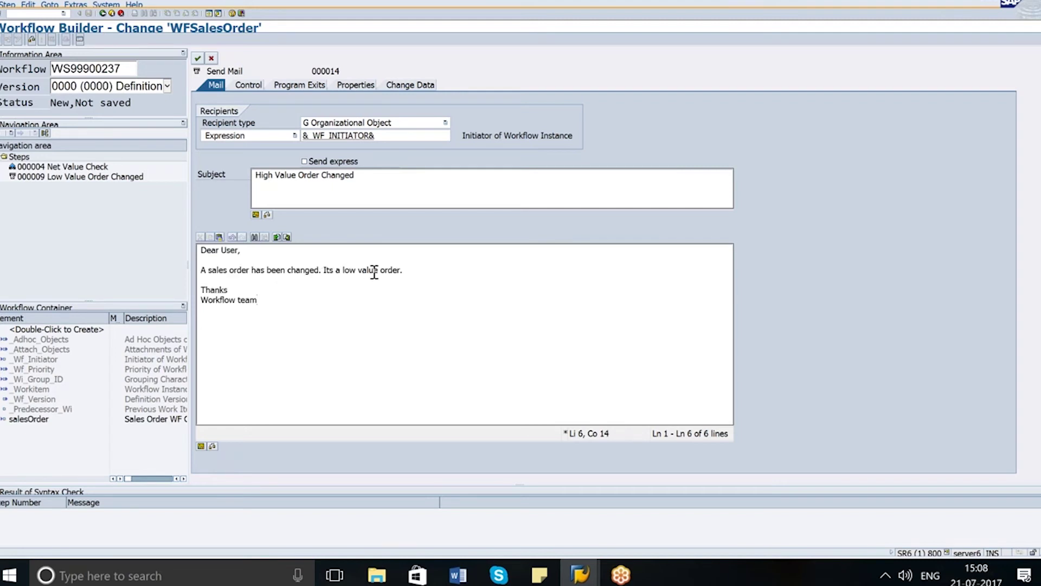
click(356, 271)
key(BackSpace)
key(BackSpace)
key(BackSpace)
text(high)
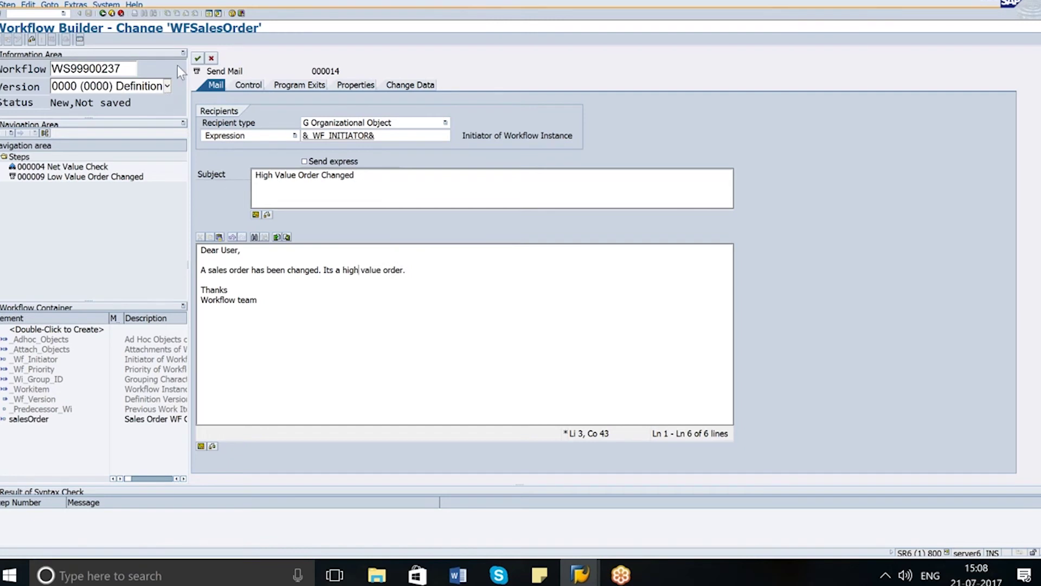
Step: Transfer the high value mail step, accepting the proposed task name and saving it as a local object
click(198, 58)
click(18, 102)
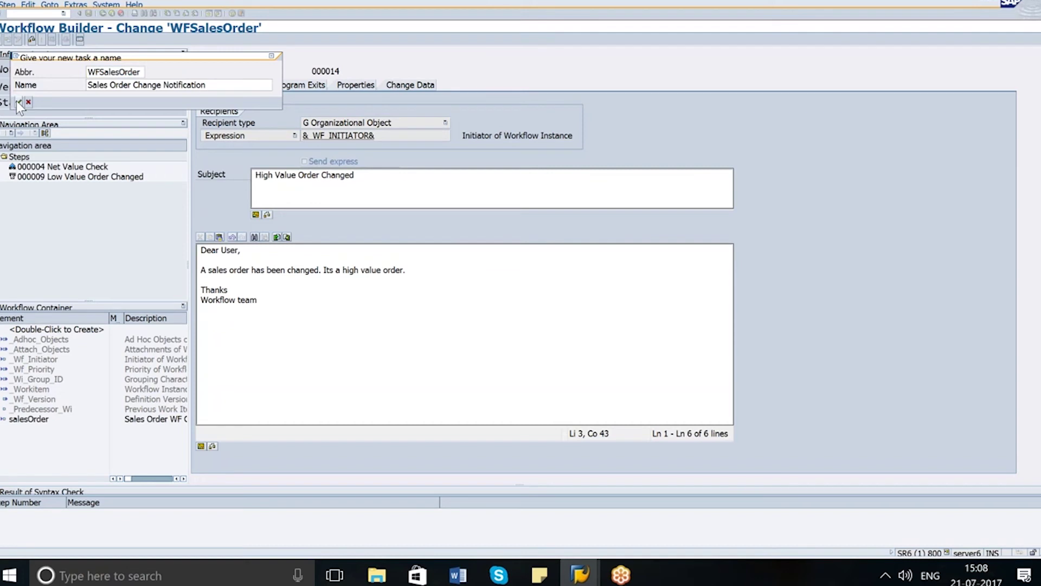
click(91, 218)
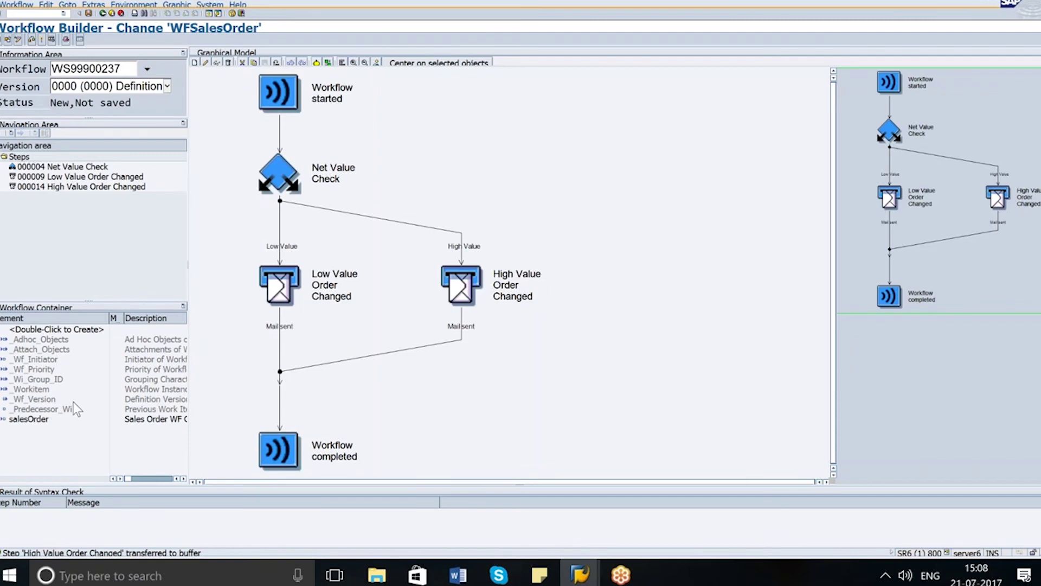
Step: Review the salesOrder container element's data type, properties and initial value, and leave its settings without changes
click(4, 419)
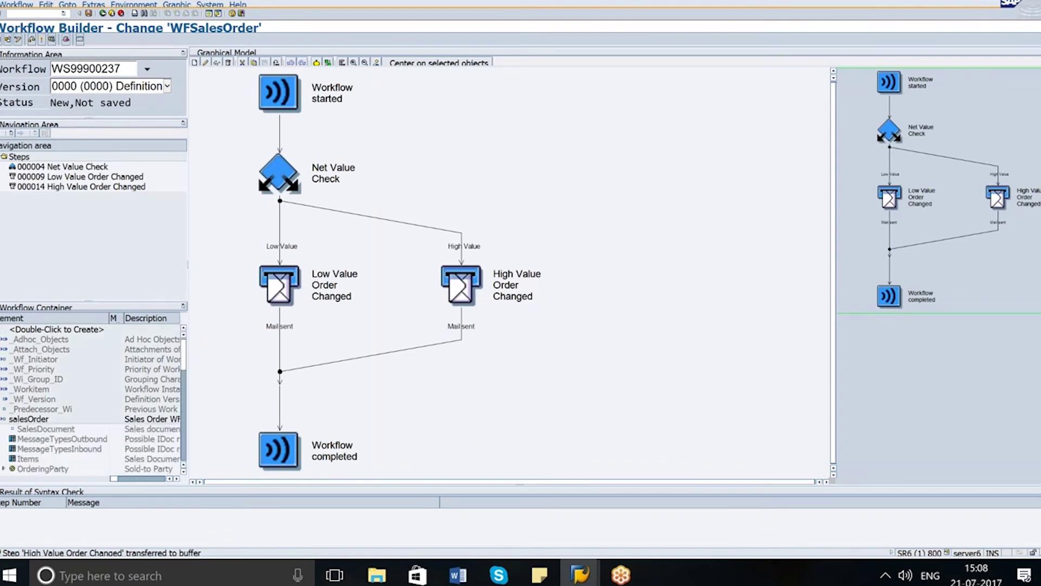
click(31, 419)
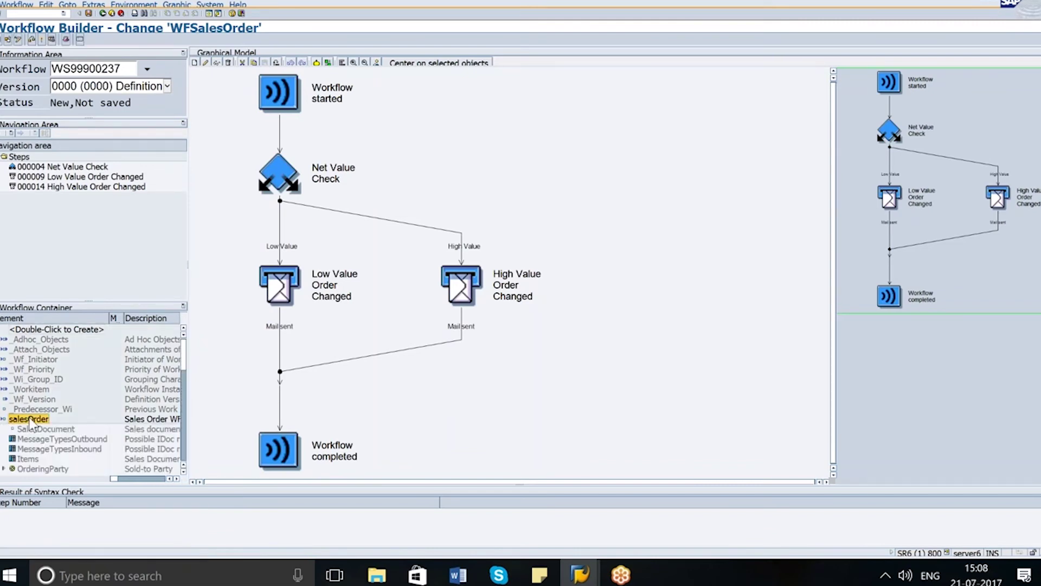
right_click(30, 420)
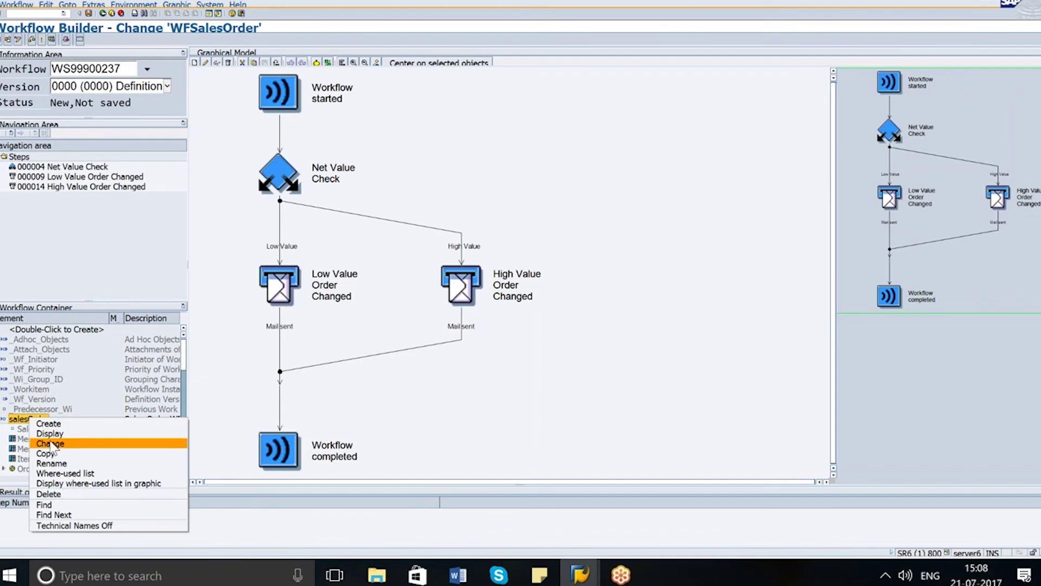
click(51, 443)
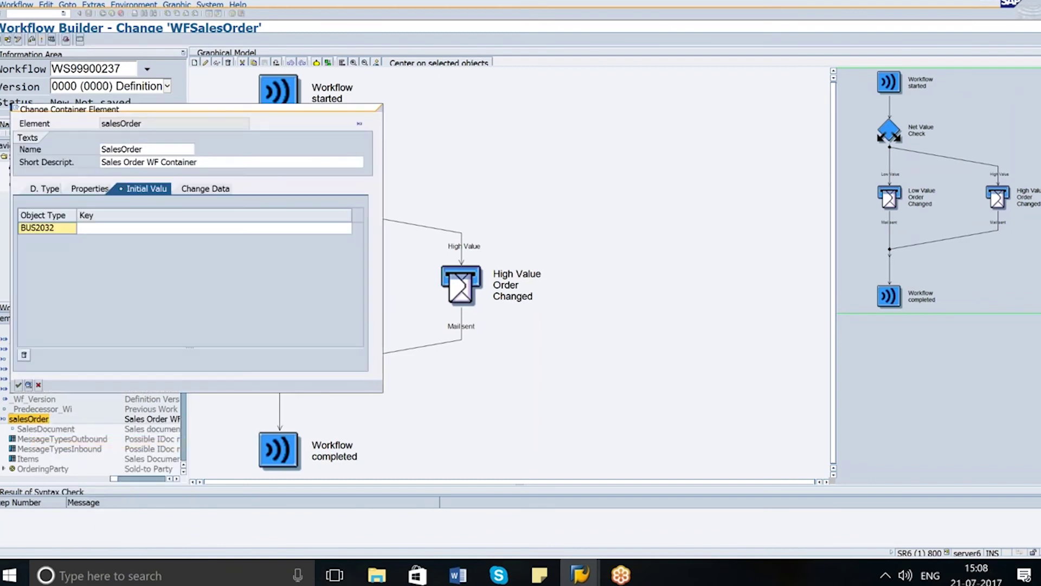
click(99, 190)
click(46, 189)
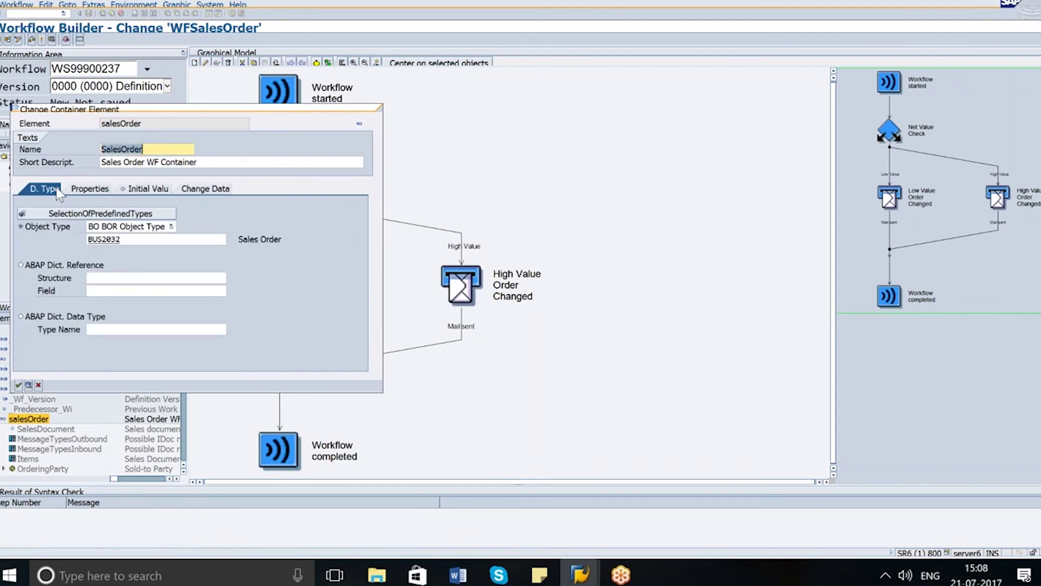
click(103, 185)
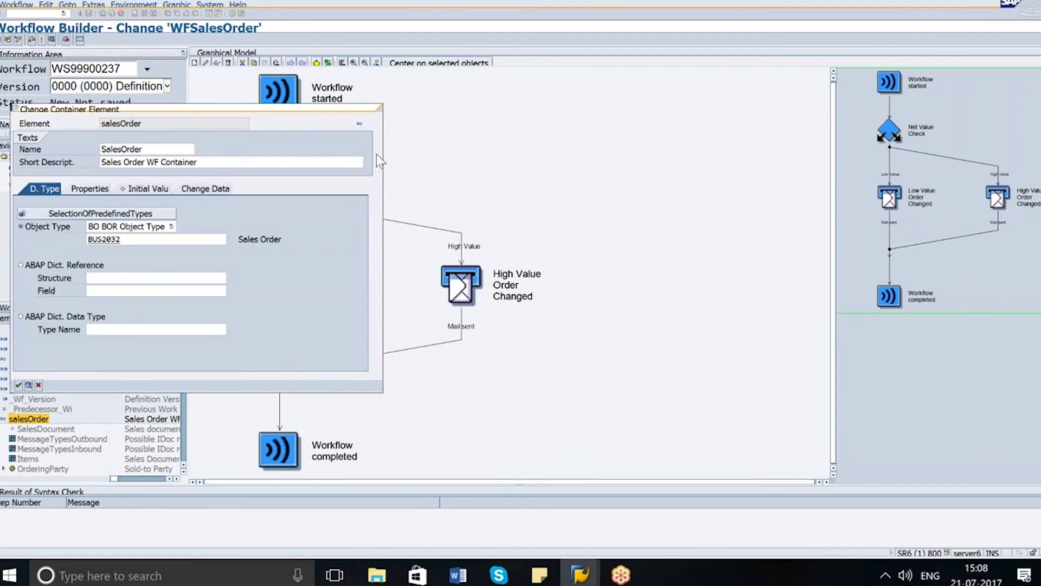
click(38, 384)
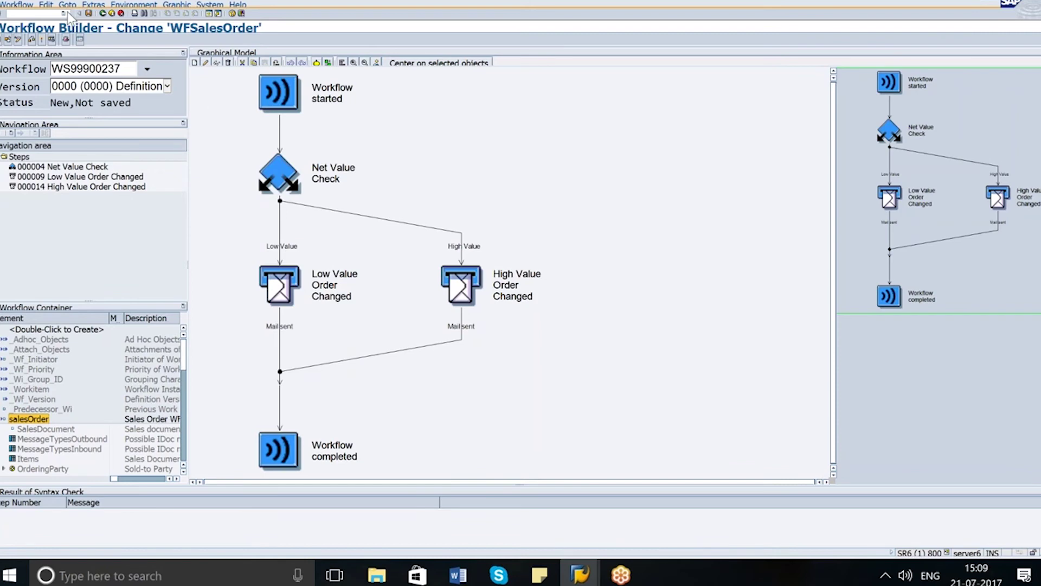
Step: Add a start event to the workflow's basic data with category BO and object type BUS2032
click(66, 39)
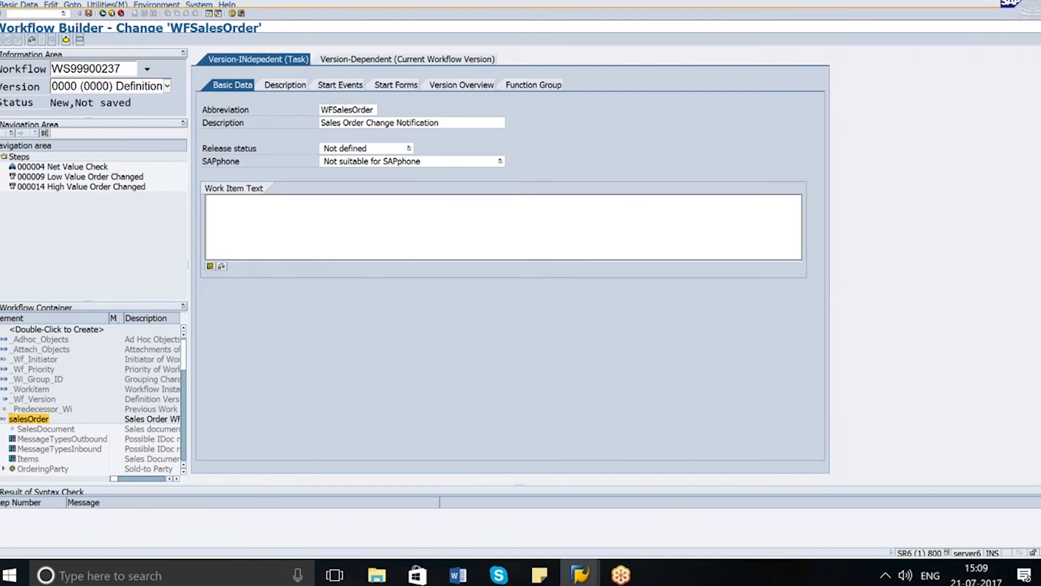
click(340, 85)
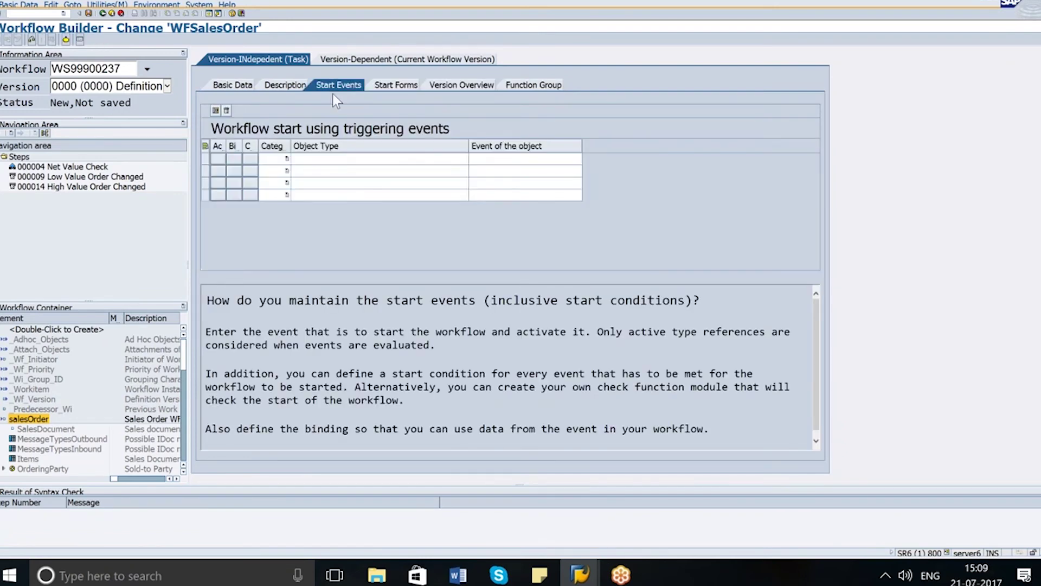
click(281, 156)
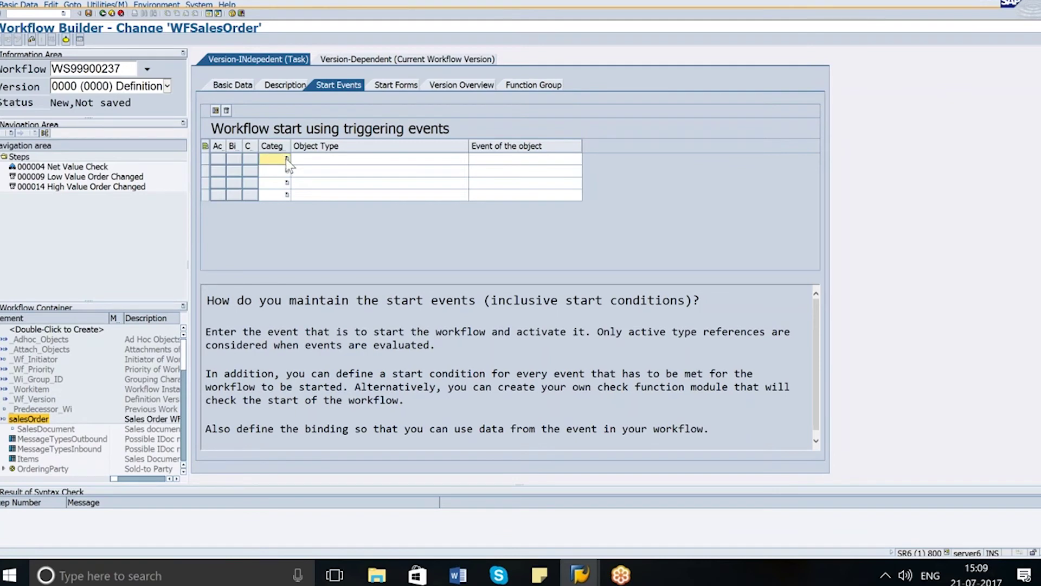
click(274, 170)
click(345, 158)
click(465, 158)
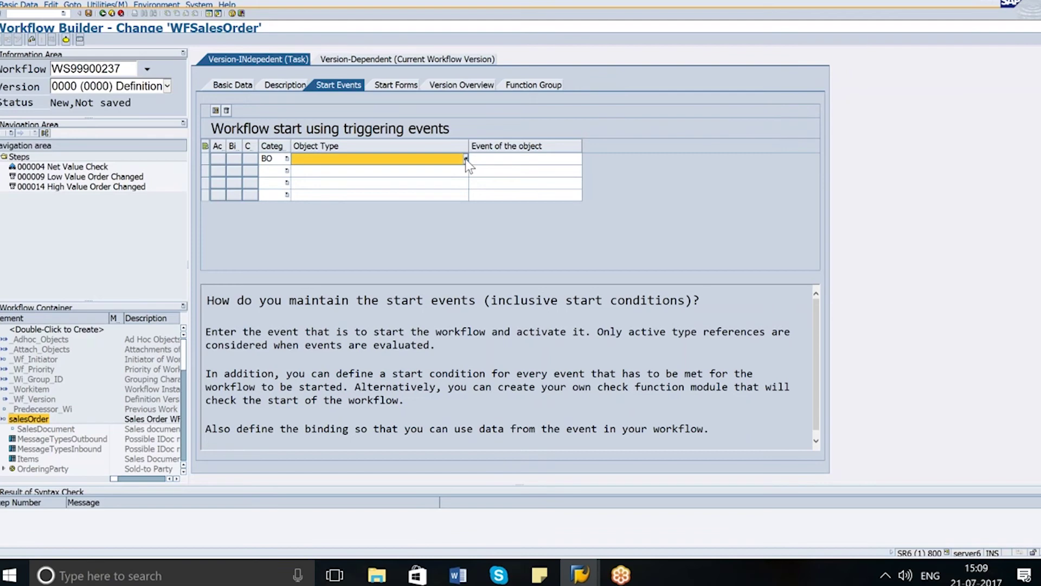
click(38, 109)
Step: Choose CHANGED as the triggering event for the BUS2032 start event
click(560, 159)
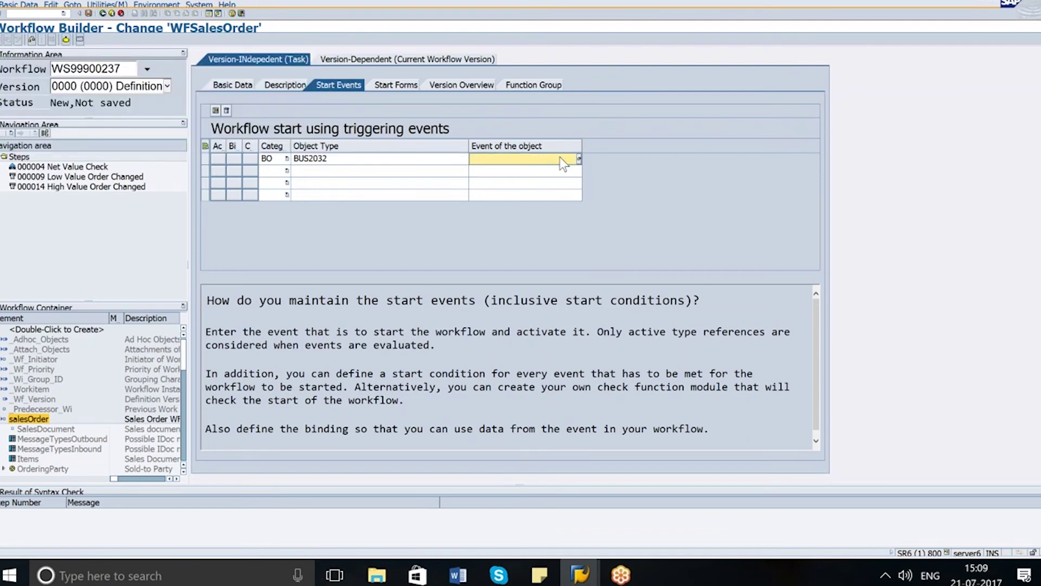
click(579, 158)
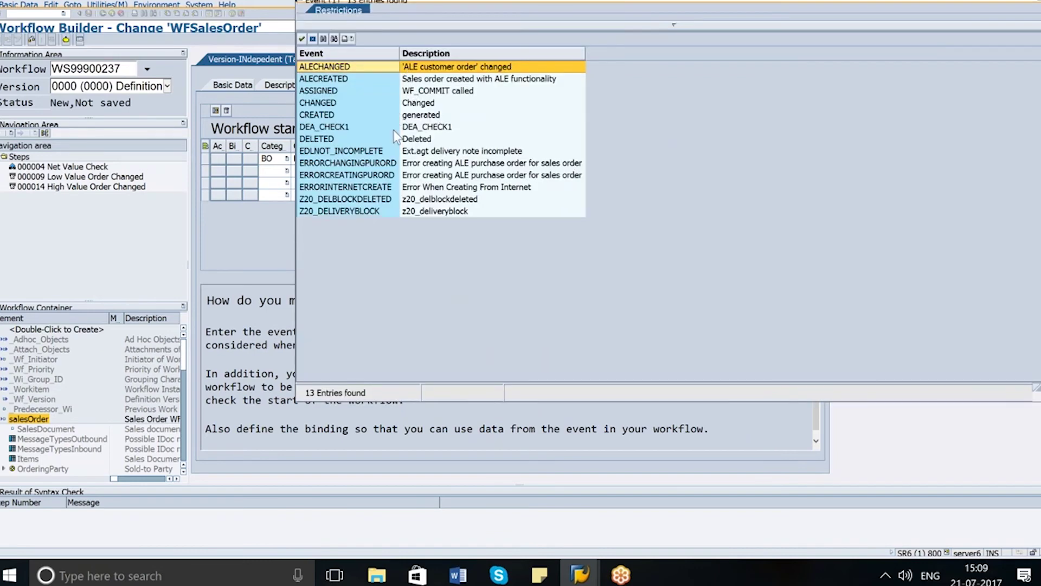
double_click(330, 102)
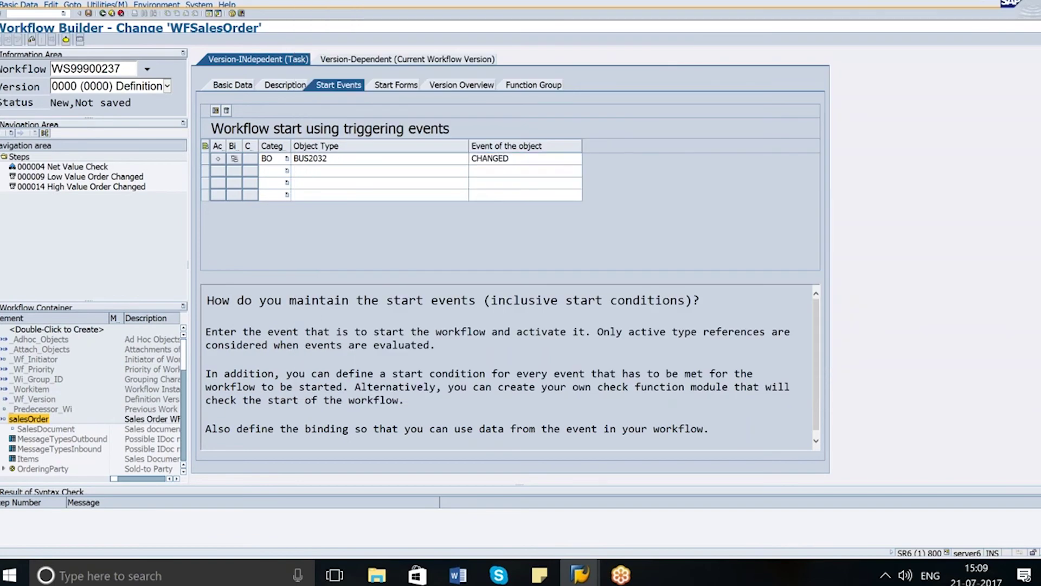
Step: Save the start event settings, and check and activate the workflow definition
click(89, 13)
click(103, 13)
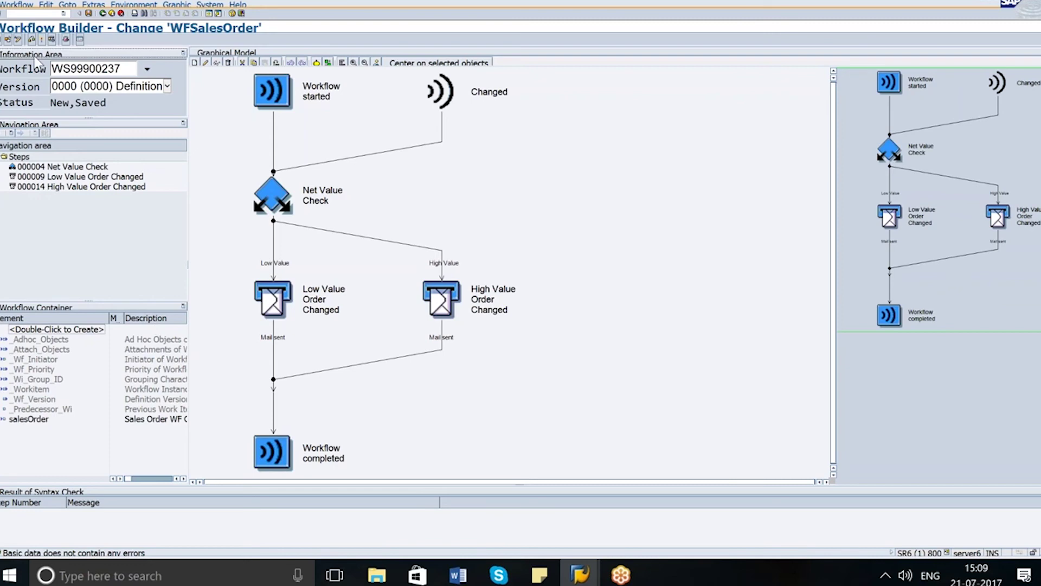
click(31, 38)
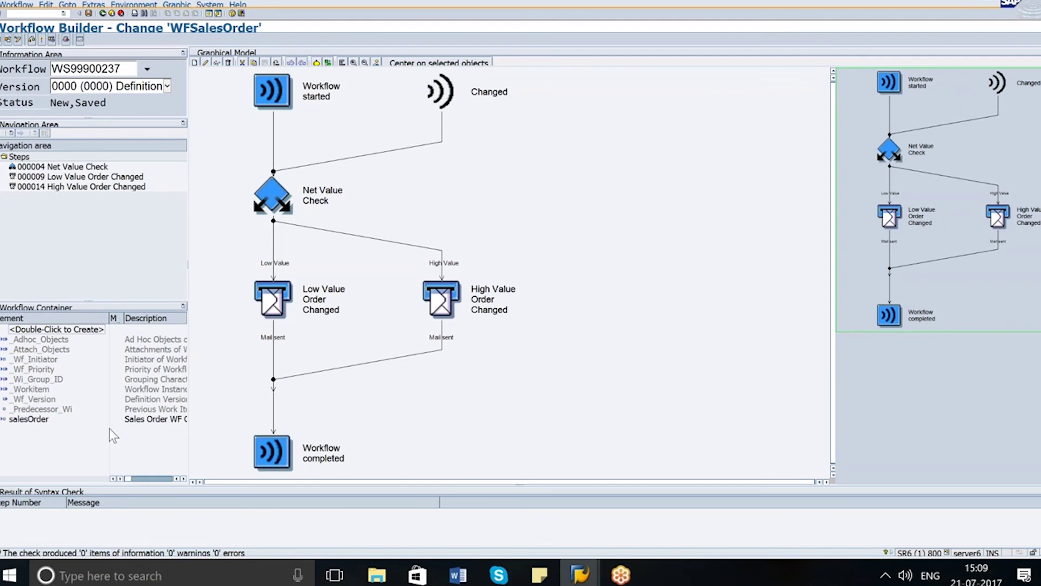
click(42, 39)
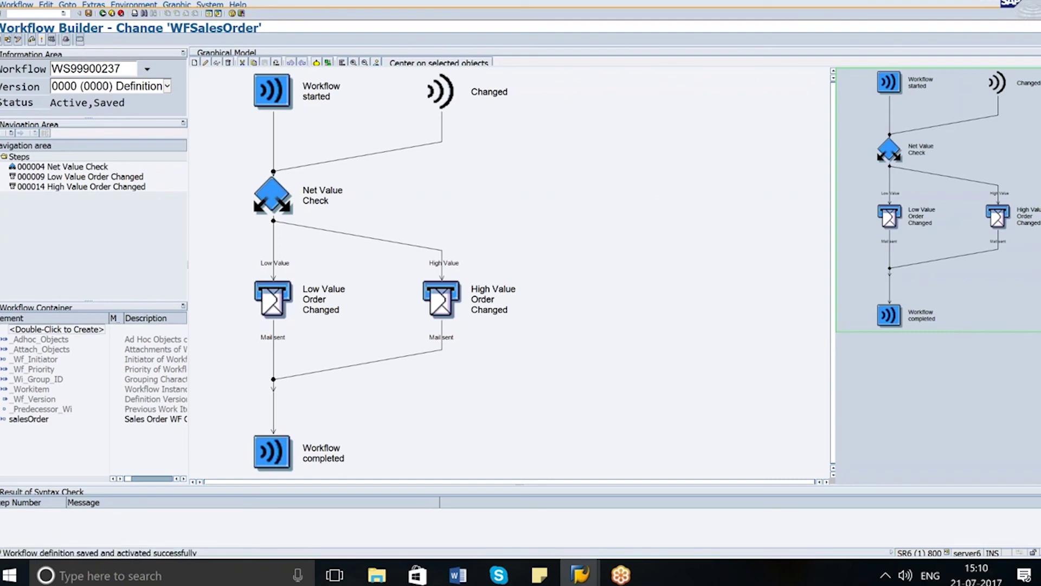
Step: Test the workflow with an existing sales document number as the salesOrder instance
click(19, 4)
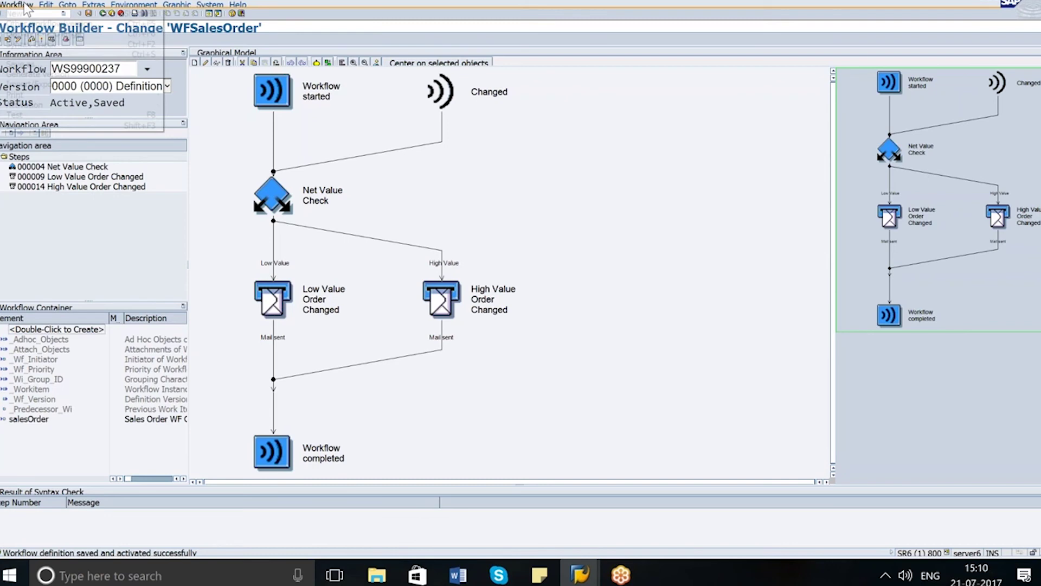
click(22, 114)
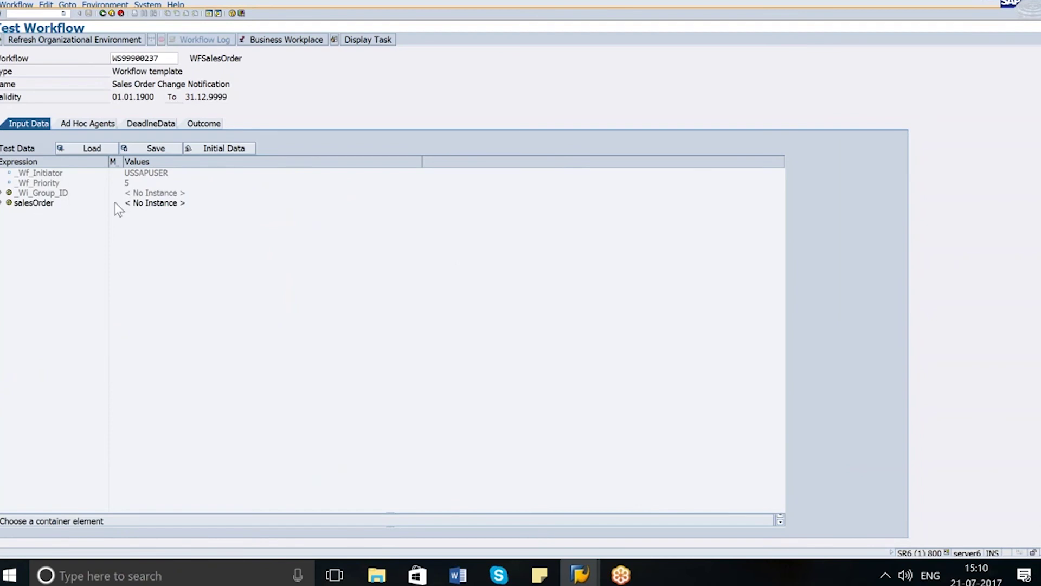
click(145, 201)
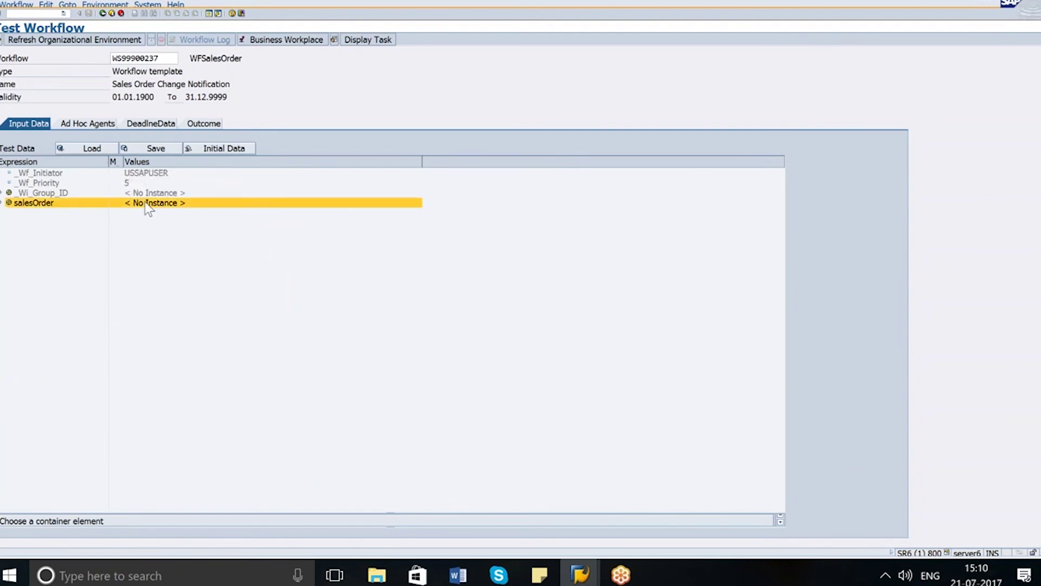
click(218, 519)
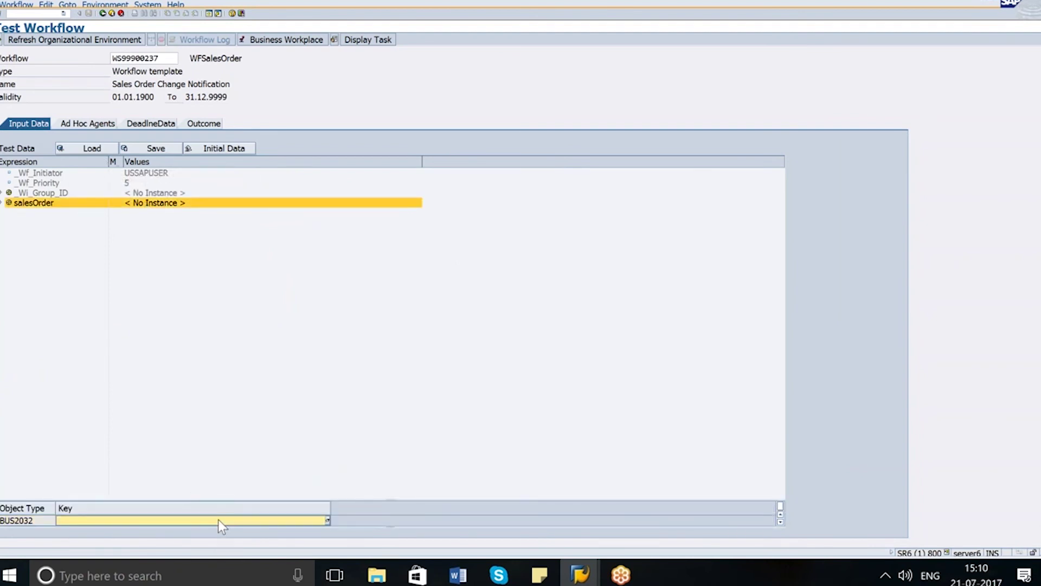
click(327, 521)
text(1)
click(116, 81)
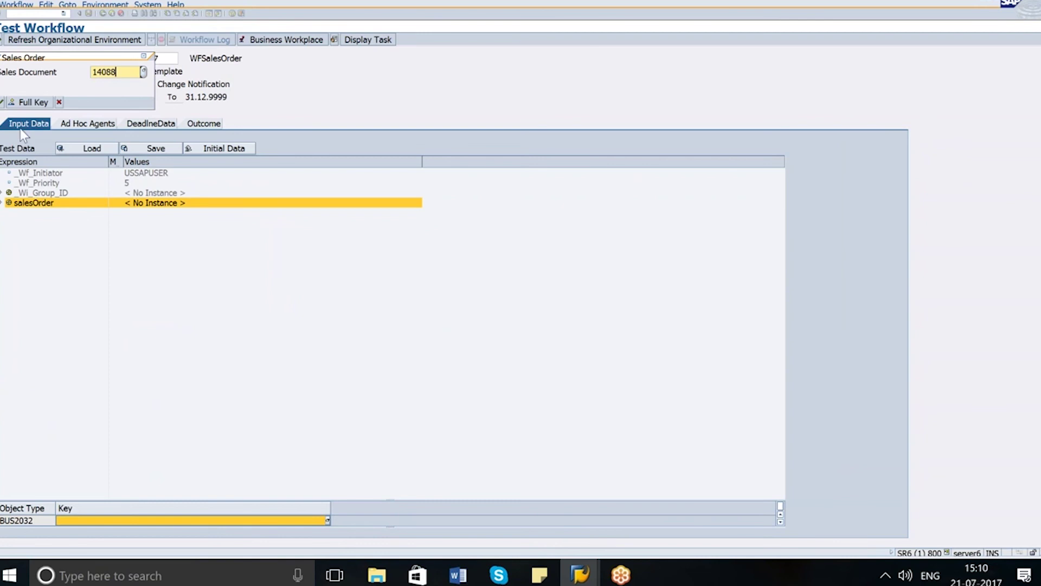
click(2, 102)
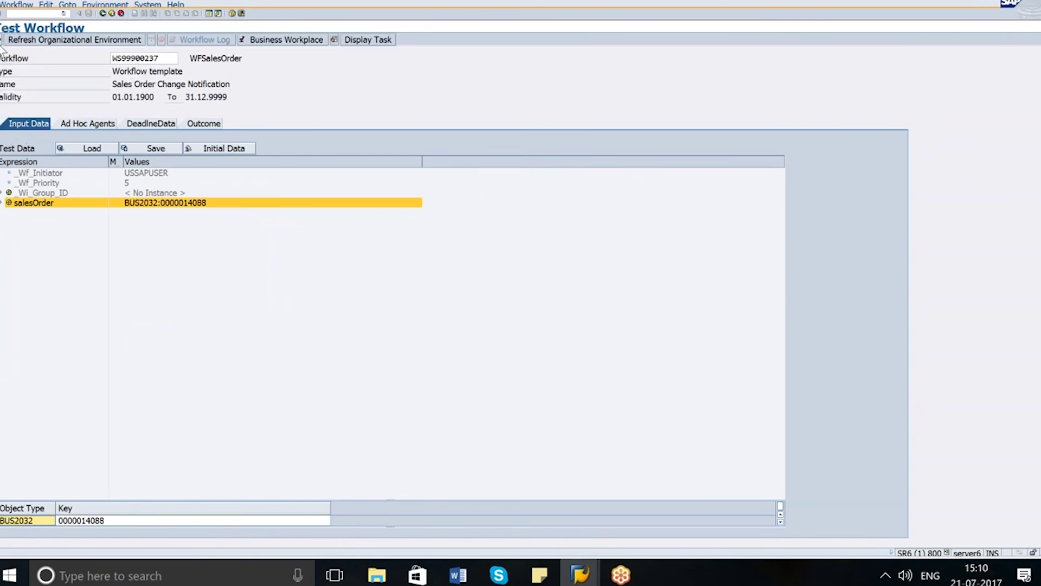
key(F8)
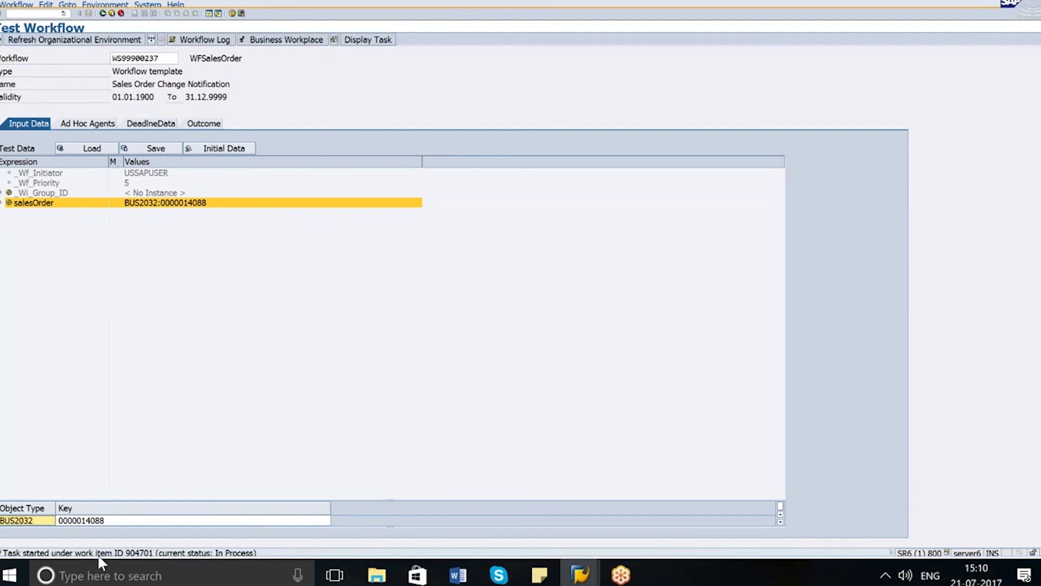
Step: Check the start message's details and the workflow log for the executed steps and their status
double_click(142, 554)
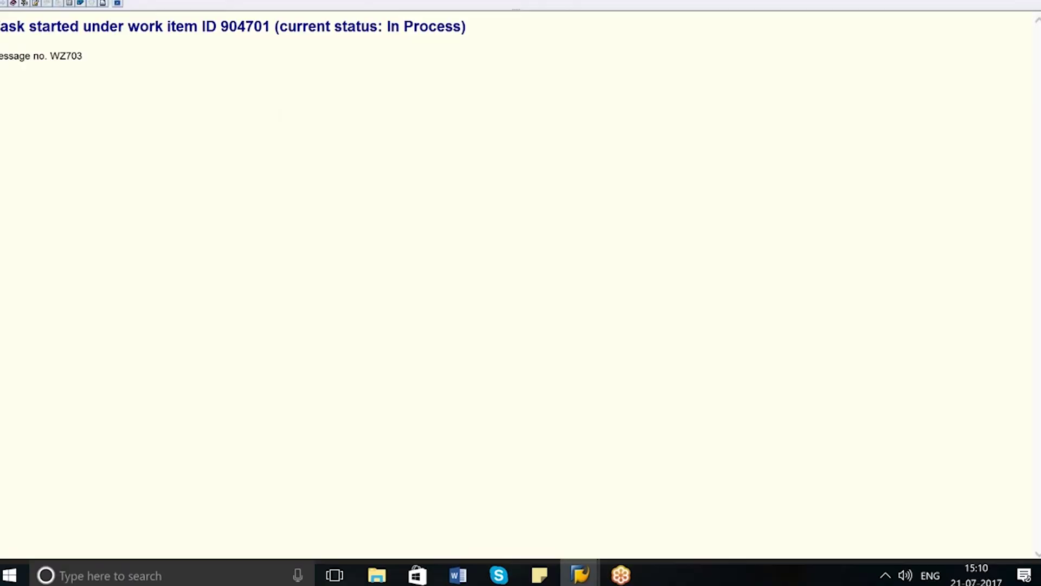
key(F3)
click(217, 44)
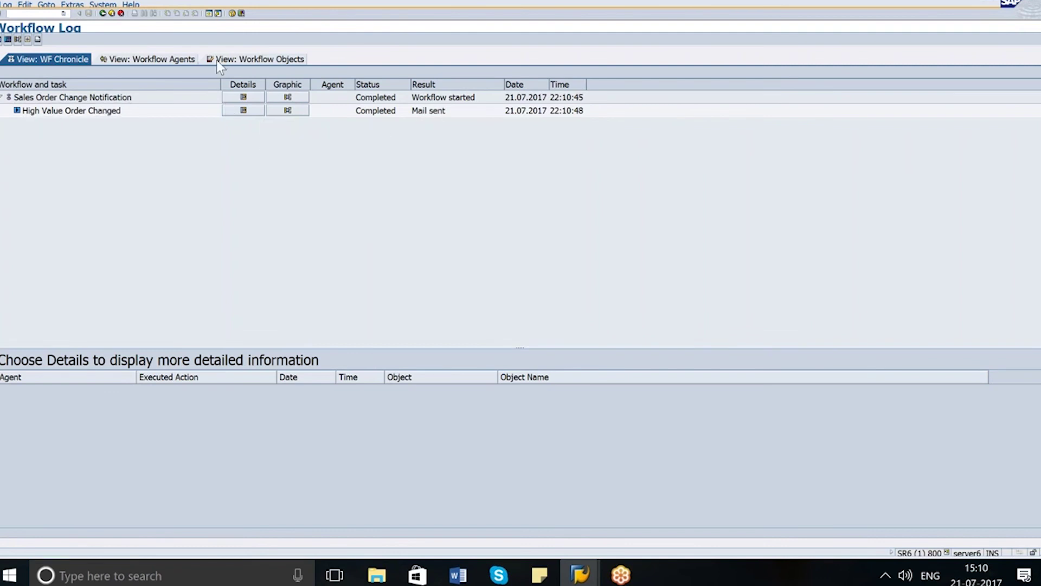
click(103, 13)
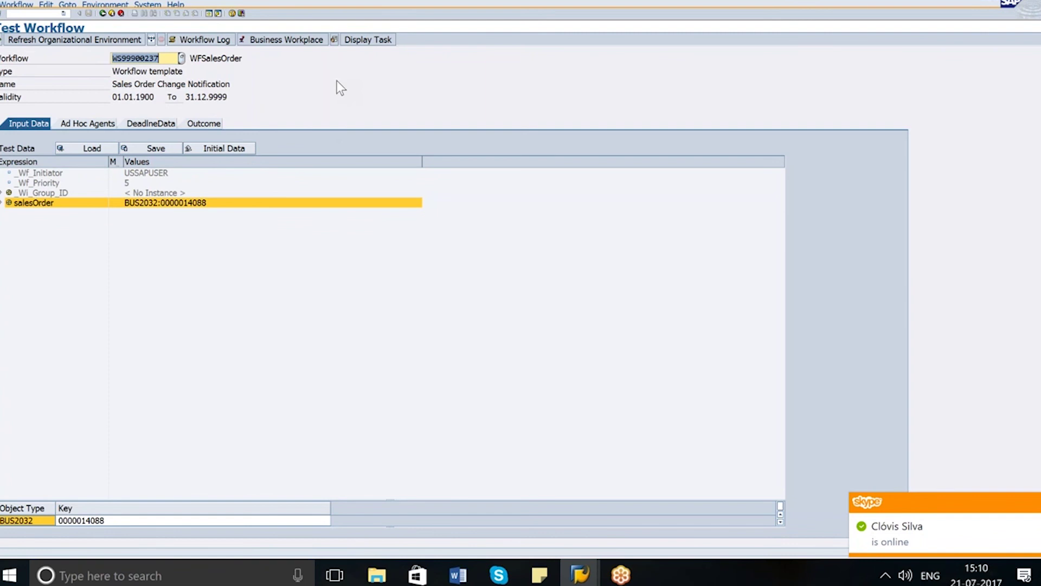
Step: Read the unread "High Value Order Changed" notification in the Business Workplace inbox
click(276, 41)
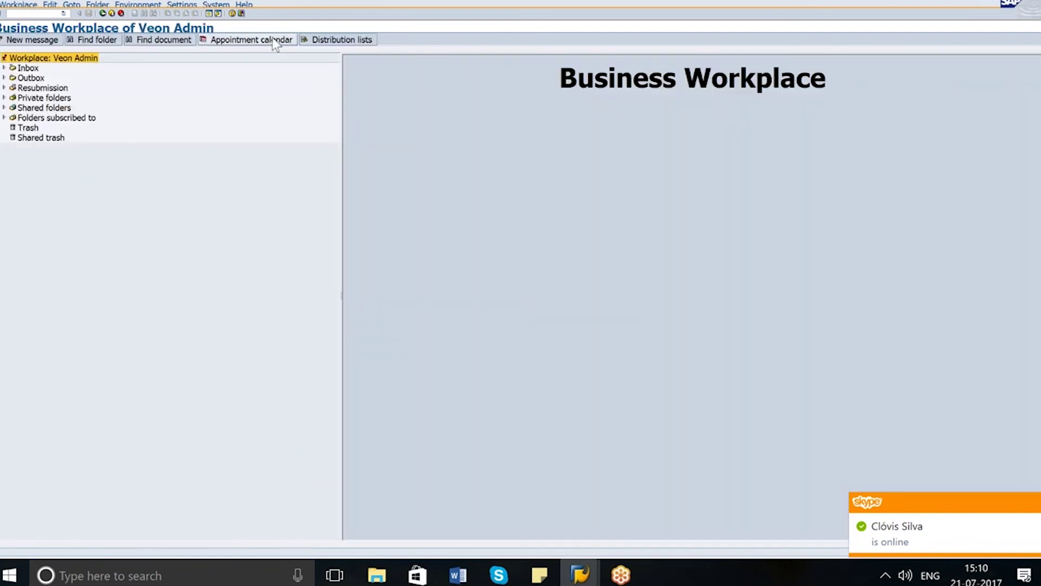
click(4, 68)
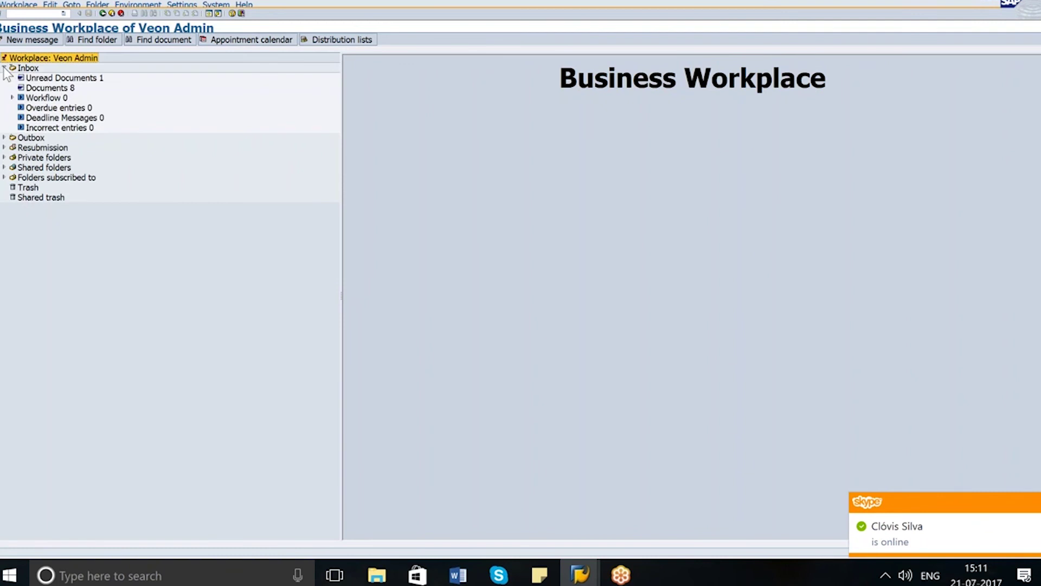
click(43, 78)
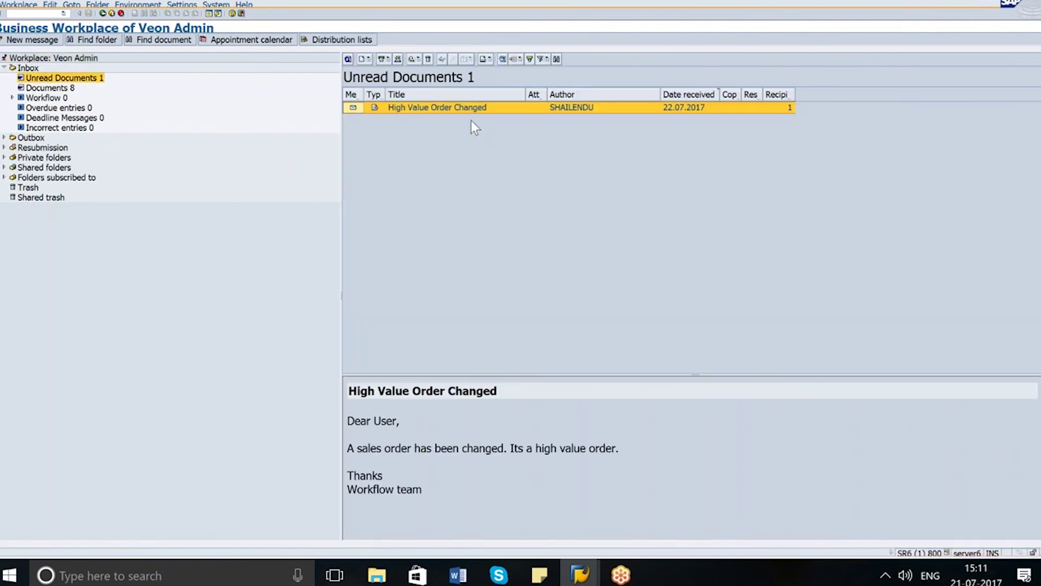
double_click(453, 108)
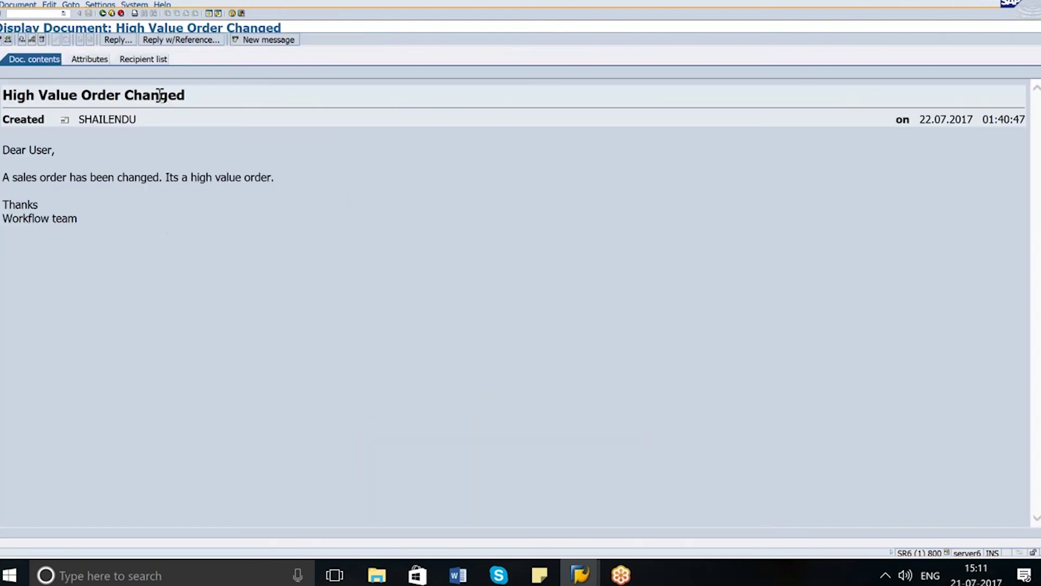
click(102, 13)
Step: Display the tested sales order with transaction VA03 in a new session and check its net value
click(43, 14)
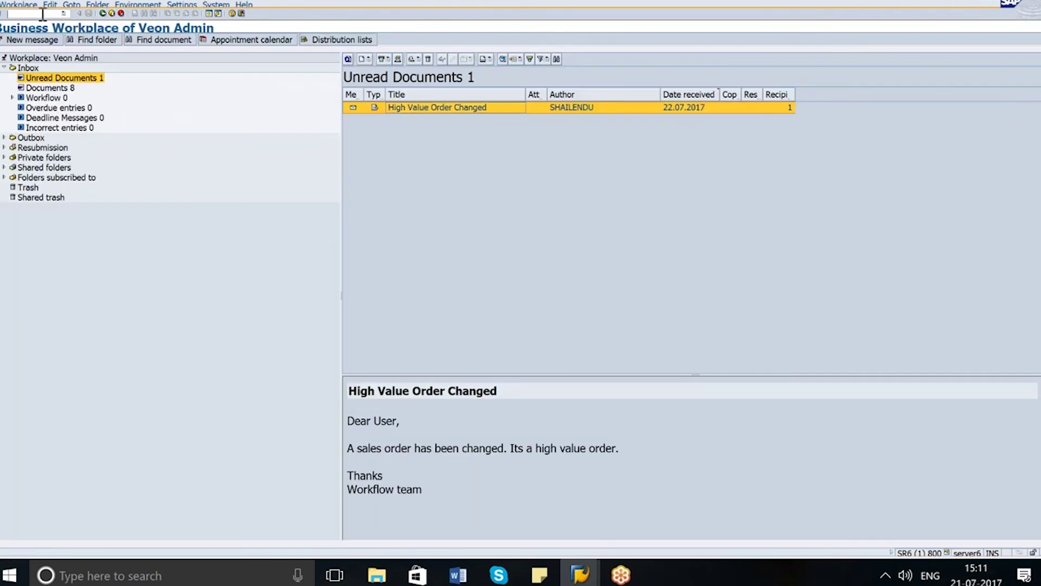
text(/nw)
text(a)
text(03)
key(Return)
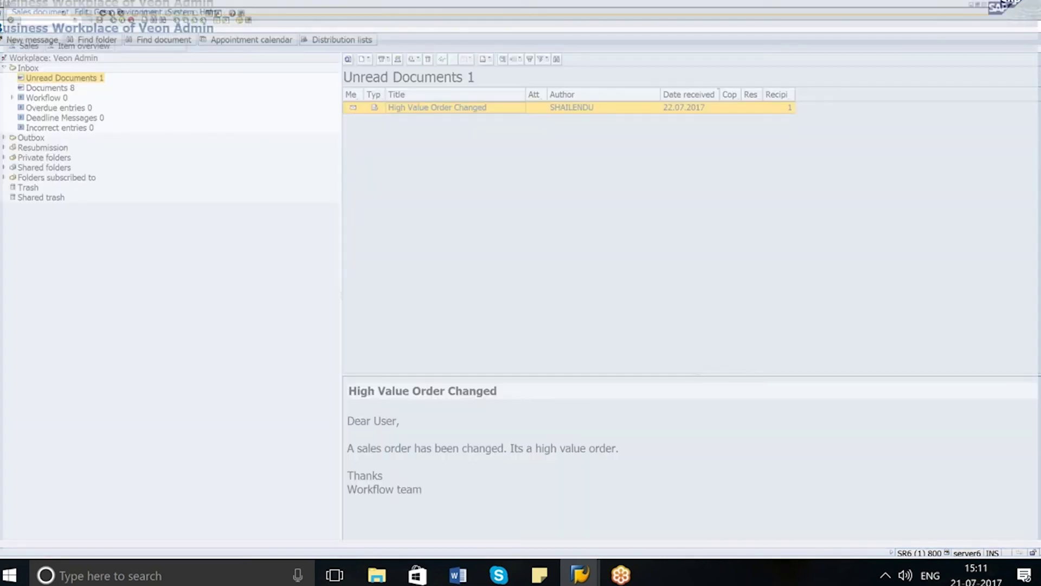
key(Return)
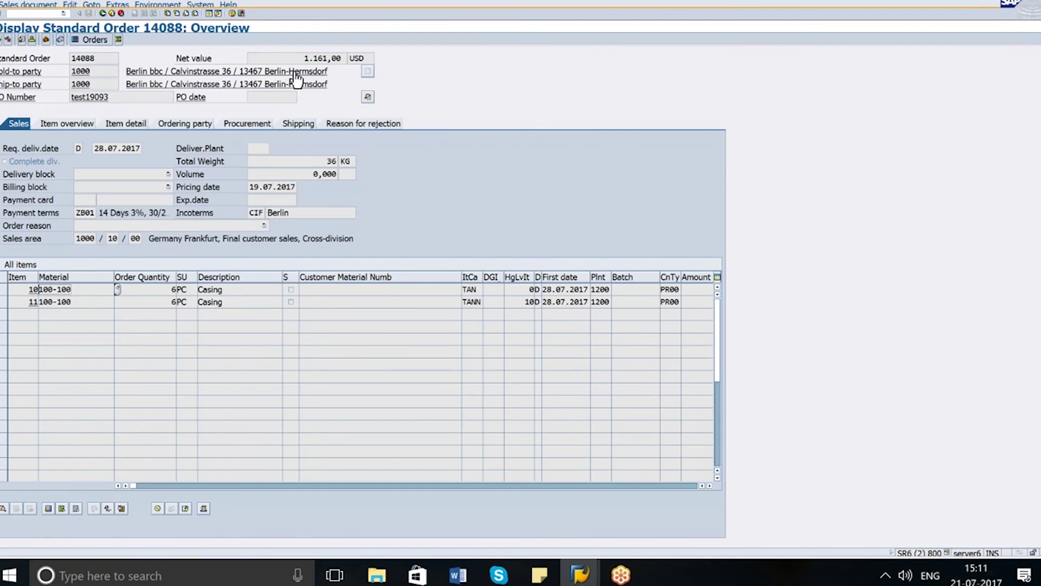
drag(298, 58, 350, 58)
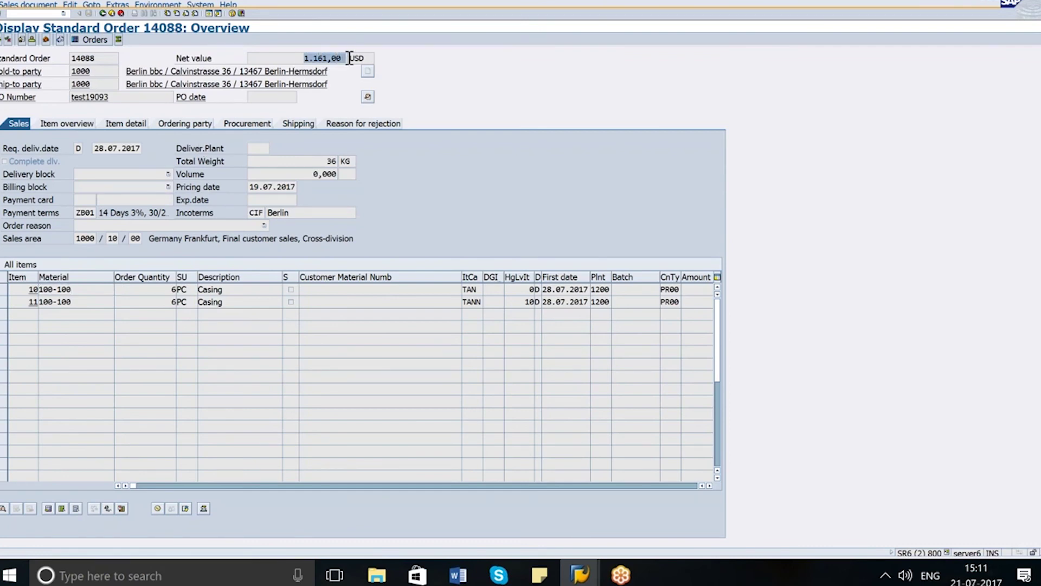